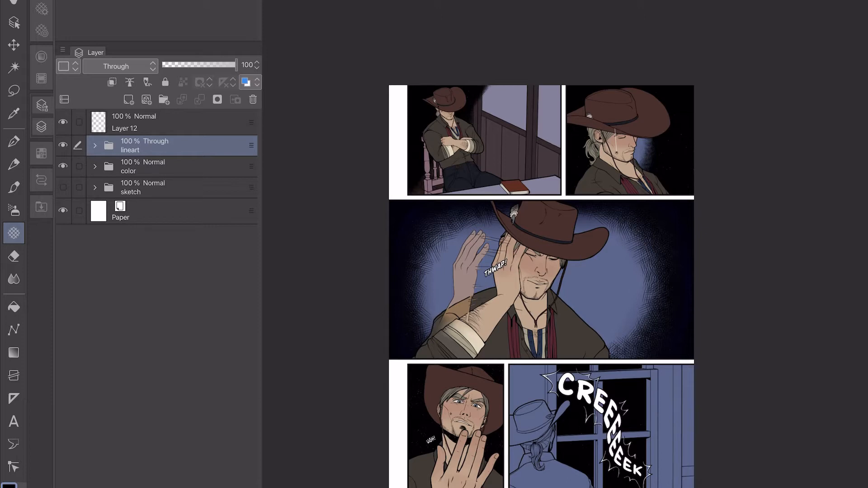
- Select Layer 12 and check the face in the UGH! panel with that layer hidden and shown again
{"action": "left_click", "coordinate": [172, 123]}
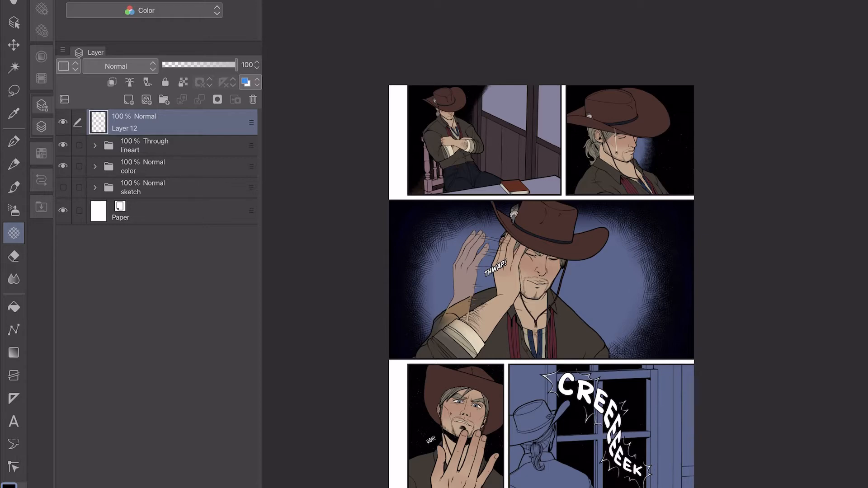
{"action": "scroll", "coordinate": [520, 253], "scroll_direction": "down", "scroll_amount": 1}
{"action": "scroll", "coordinate": [471, 227], "scroll_direction": "up", "scroll_amount": 4}
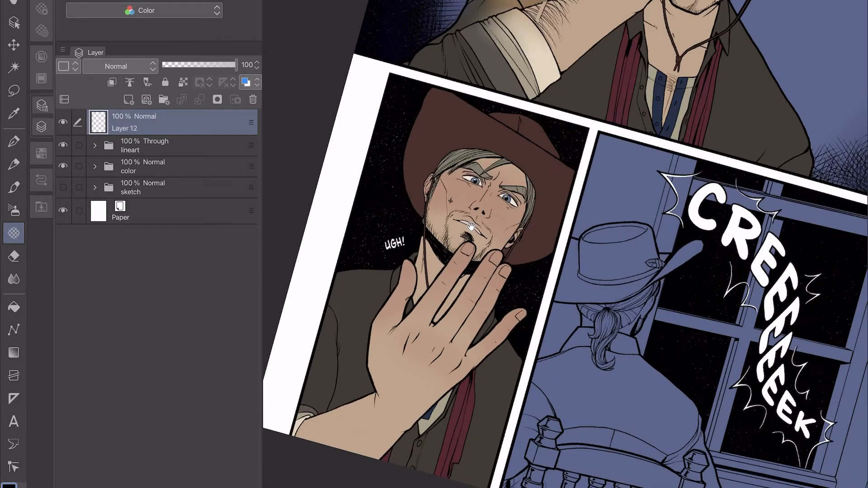
{"action": "scroll", "coordinate": [472, 227], "scroll_direction": "up", "scroll_amount": 3}
{"action": "scroll", "coordinate": [565, 244], "scroll_direction": "up", "scroll_amount": 3}
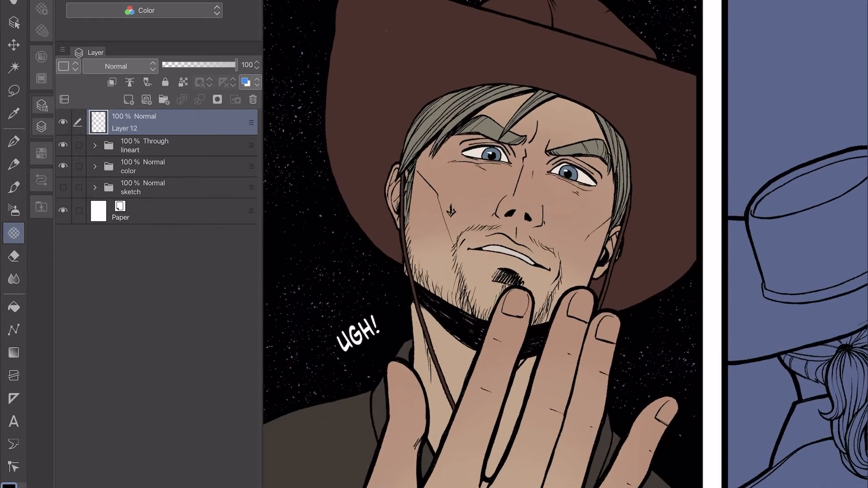
{"action": "scroll", "coordinate": [497, 140], "scroll_direction": "up", "scroll_amount": 2}
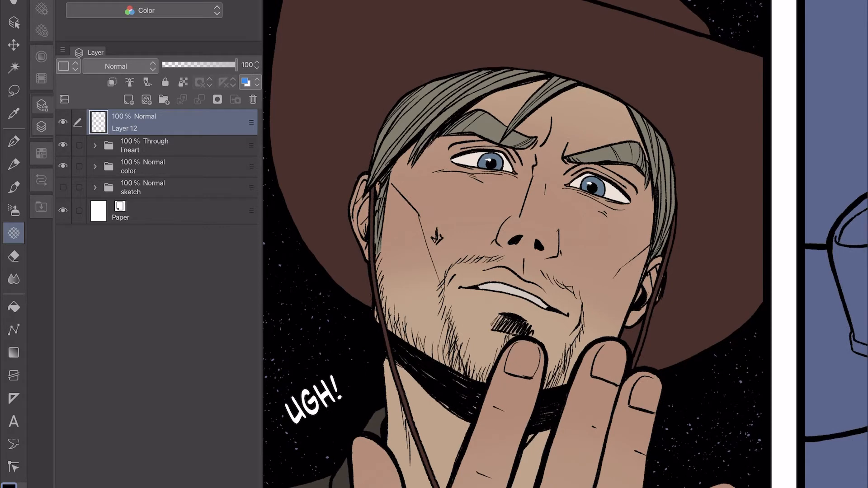
{"action": "left_click", "coordinate": [63, 122]}
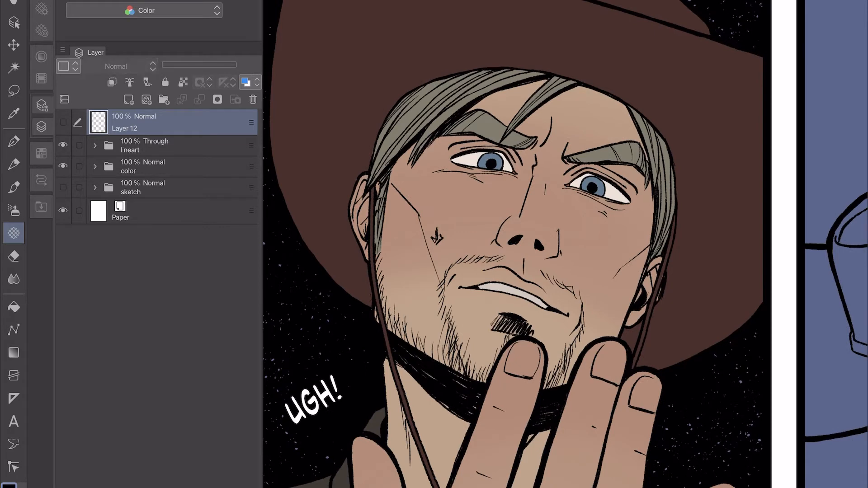
{"action": "left_click", "coordinate": [63, 123]}
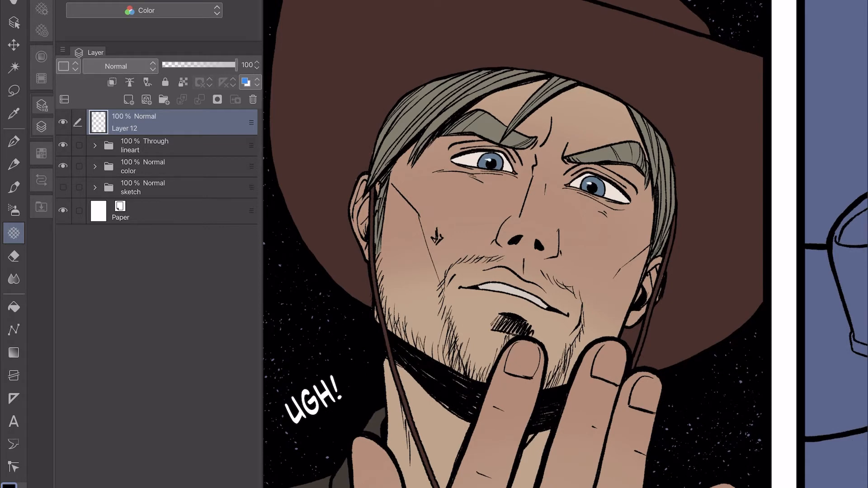
- Expand the lineart folder and go through its five frame folders one by one, ending with Frame 2 selected
{"action": "scroll", "coordinate": [565, 244], "scroll_direction": "down", "scroll_amount": 6}
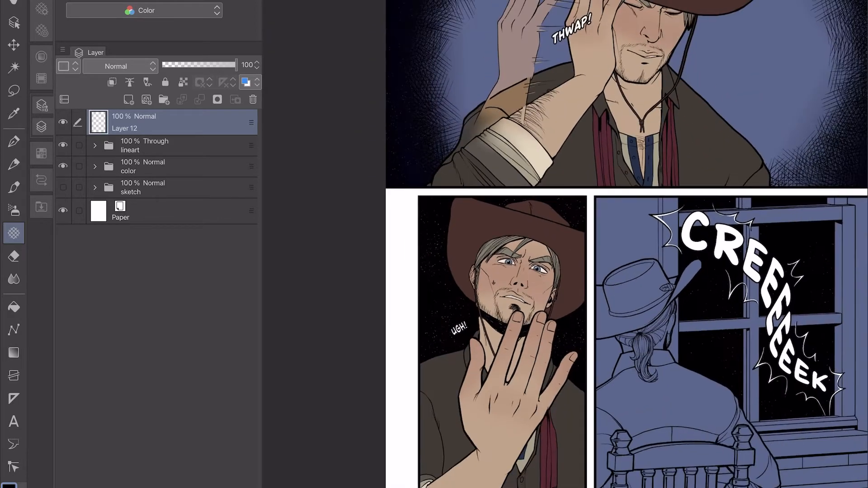
{"action": "left_click_drag", "start_coordinate": [722, 61], "coordinate": [627, 312]}
{"action": "scroll", "coordinate": [743, 201], "scroll_direction": "down", "scroll_amount": 1}
{"action": "left_click_drag", "start_coordinate": [743, 201], "coordinate": [673, 107]}
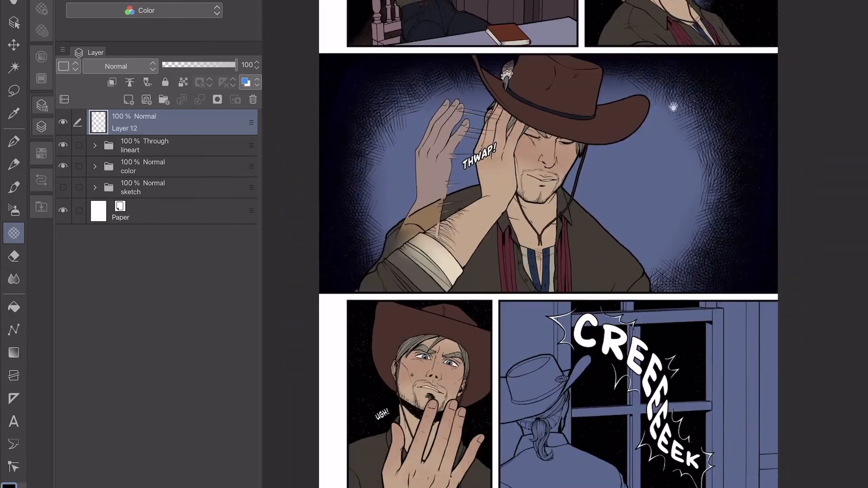
{"action": "left_click_drag", "start_coordinate": [656, 227], "coordinate": [633, 241]}
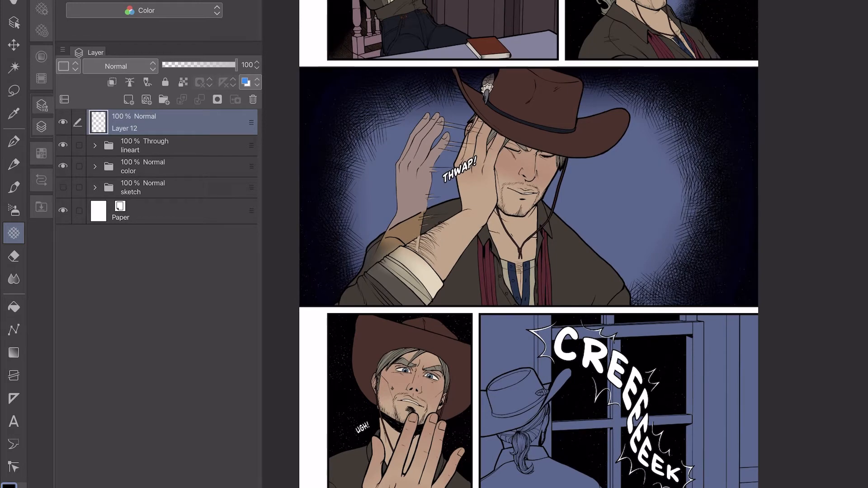
{"action": "left_click", "coordinate": [181, 146]}
{"action": "left_click", "coordinate": [95, 145]}
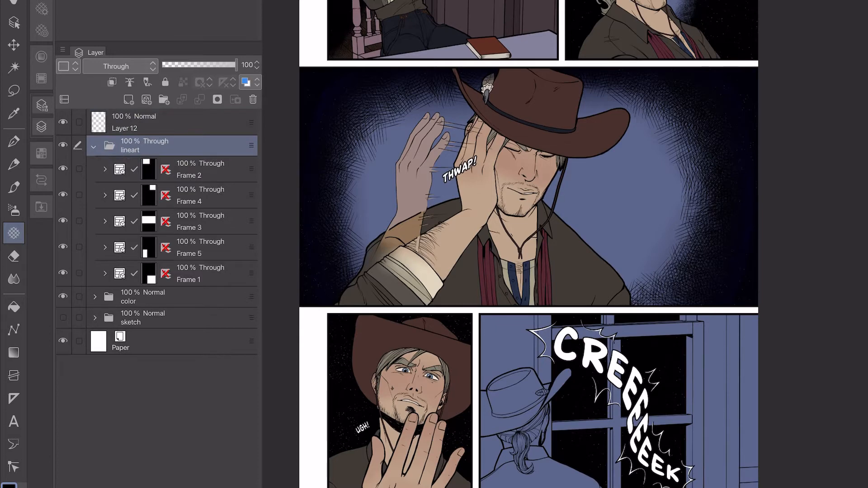
{"action": "left_click", "coordinate": [204, 170]}
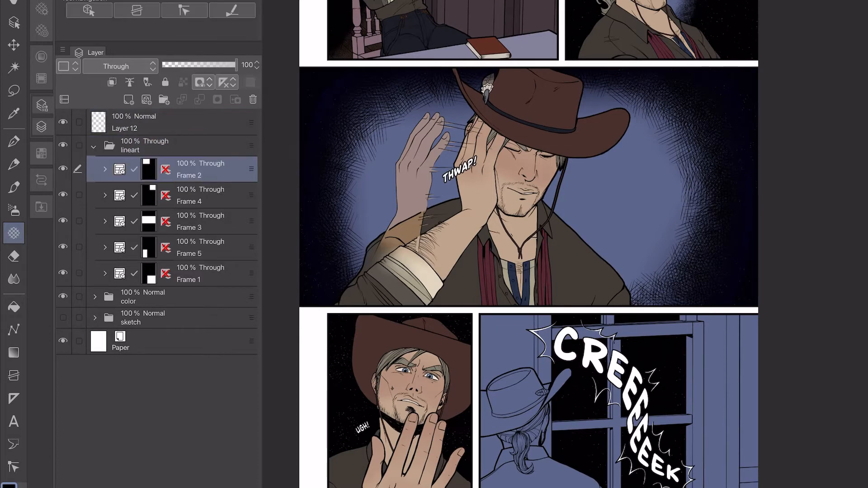
{"action": "left_click", "coordinate": [203, 196]}
{"action": "left_click", "coordinate": [203, 221]}
{"action": "left_click", "coordinate": [203, 248]}
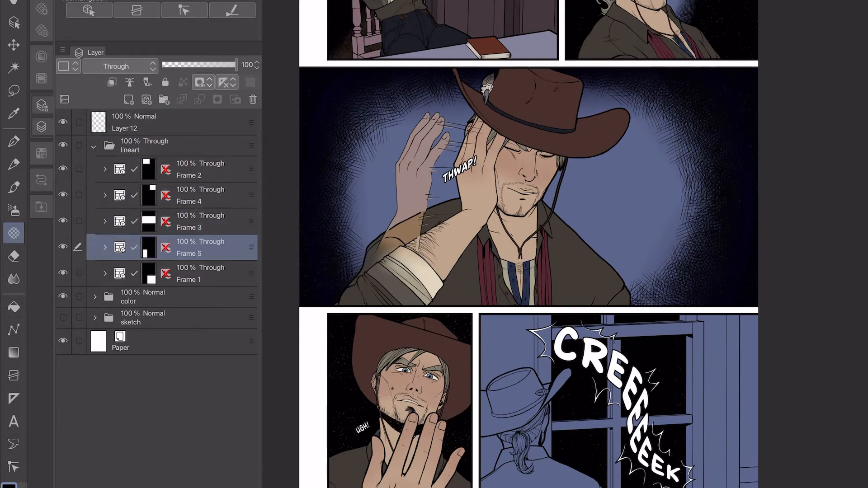
{"action": "left_click", "coordinate": [204, 273]}
{"action": "left_click", "coordinate": [203, 169]}
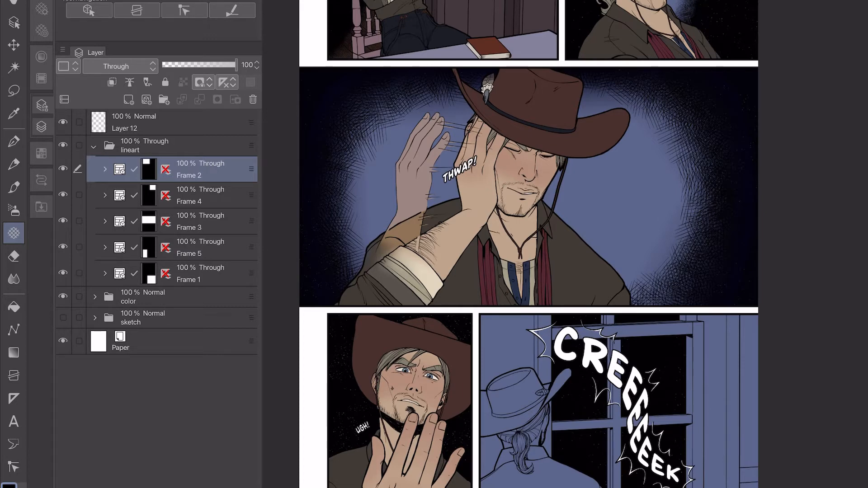
- Switch to the Frame Border tool and select Frame 2 inside the lineart folder
{"action": "key", "text": "u"}
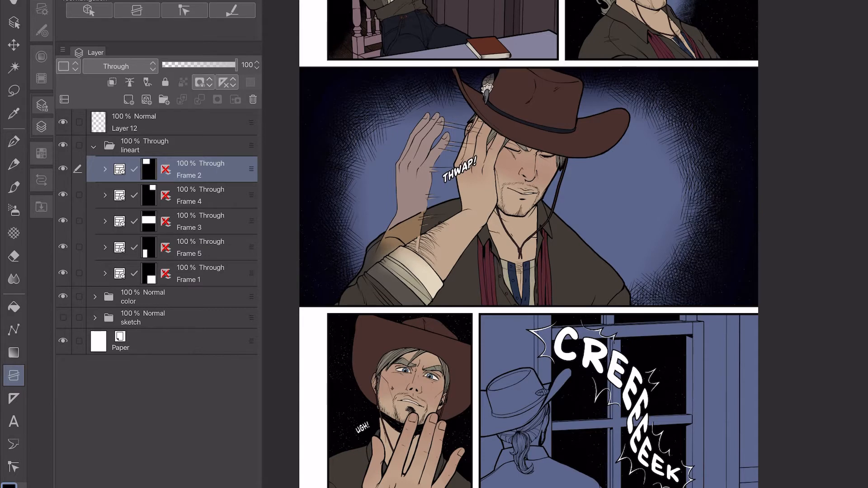
{"action": "left_click_drag", "start_coordinate": [605, 204], "coordinate": [581, 267]}
{"action": "left_click_drag", "start_coordinate": [616, 24], "coordinate": [618, 60]}
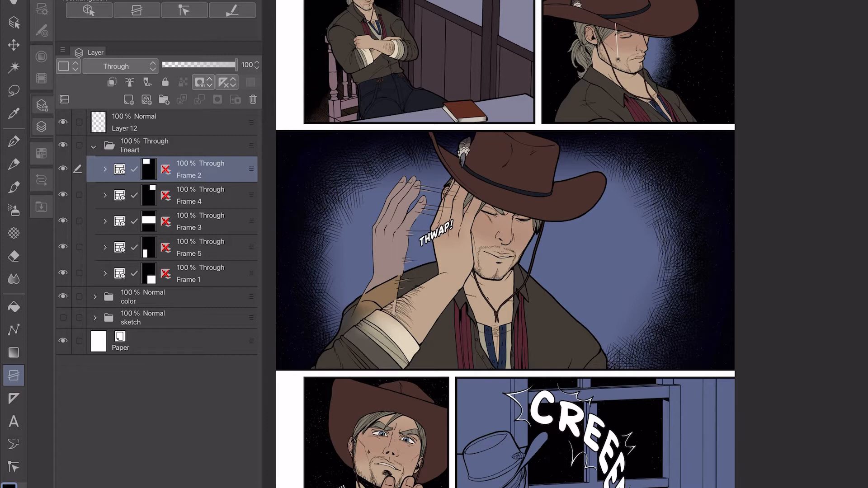
{"action": "left_click", "coordinate": [181, 146]}
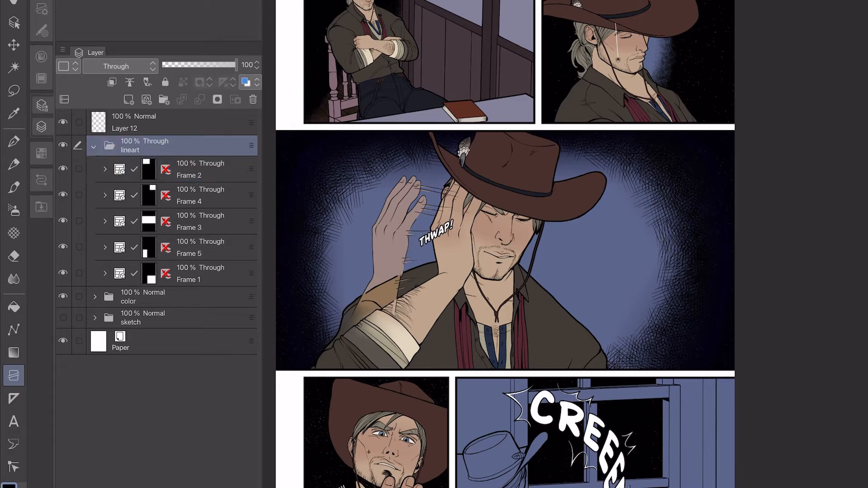
{"action": "left_click", "coordinate": [203, 169]}
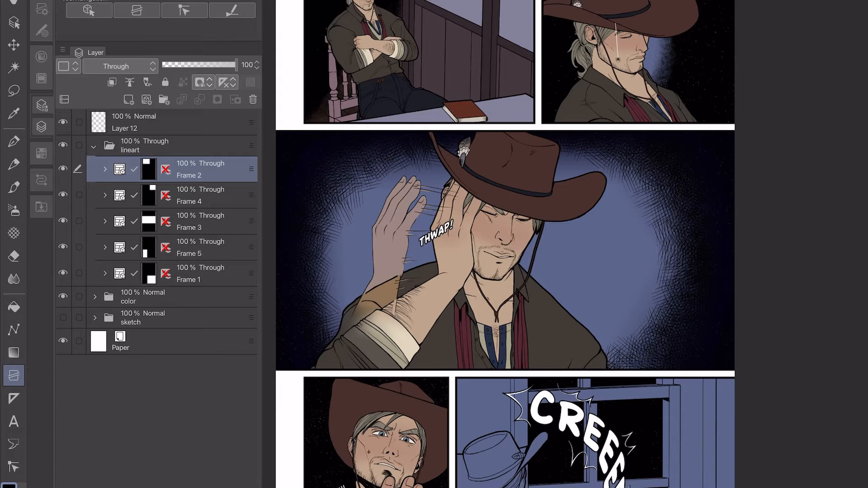
- Look through the color folder's layers, leaving that folder collapsed and the lineart folder expanded
{"action": "left_click", "coordinate": [94, 147]}
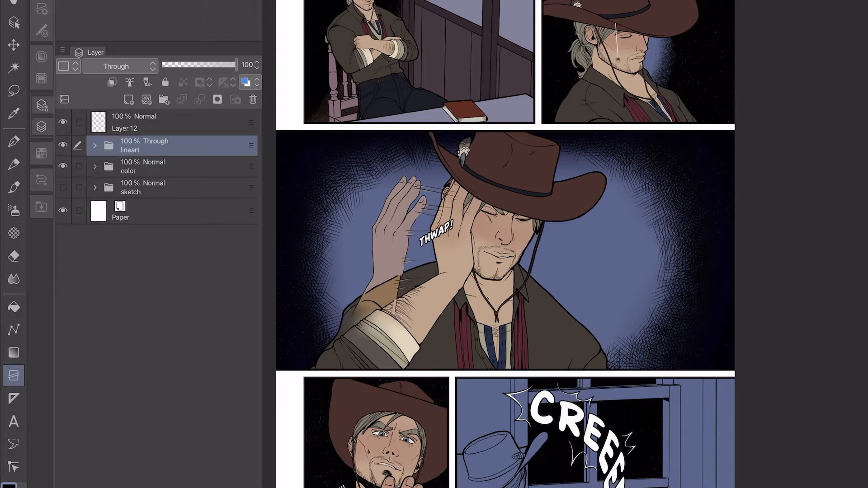
{"action": "left_click", "coordinate": [94, 166]}
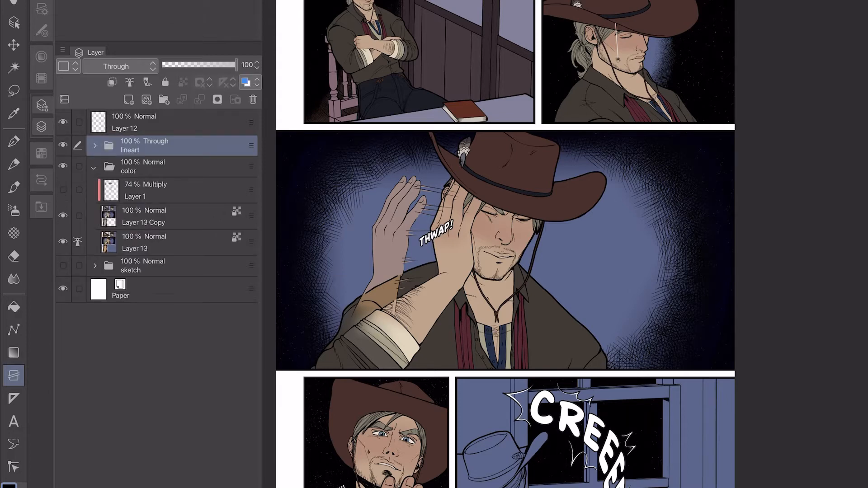
{"action": "left_click", "coordinate": [95, 145]}
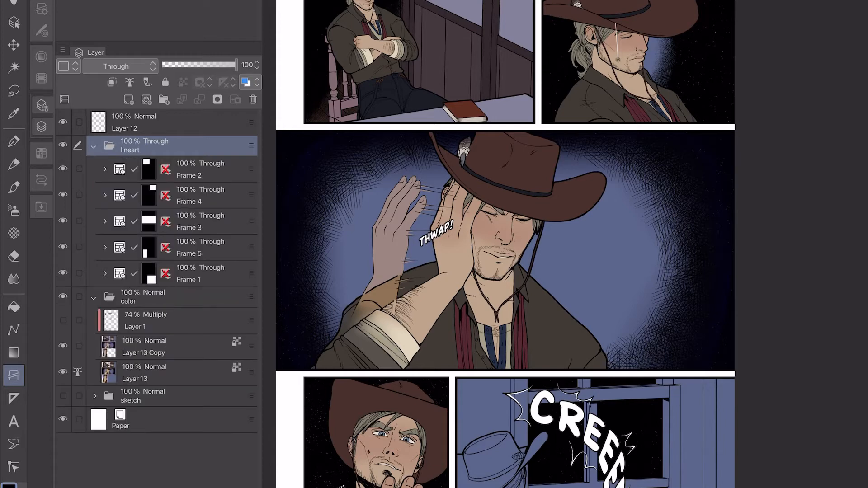
{"action": "left_click", "coordinate": [94, 146]}
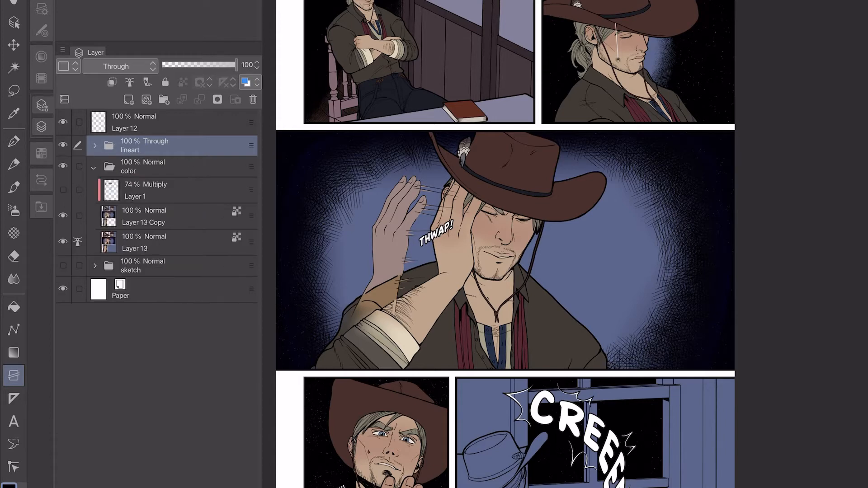
{"action": "left_click", "coordinate": [93, 167]}
{"action": "left_click", "coordinate": [94, 146]}
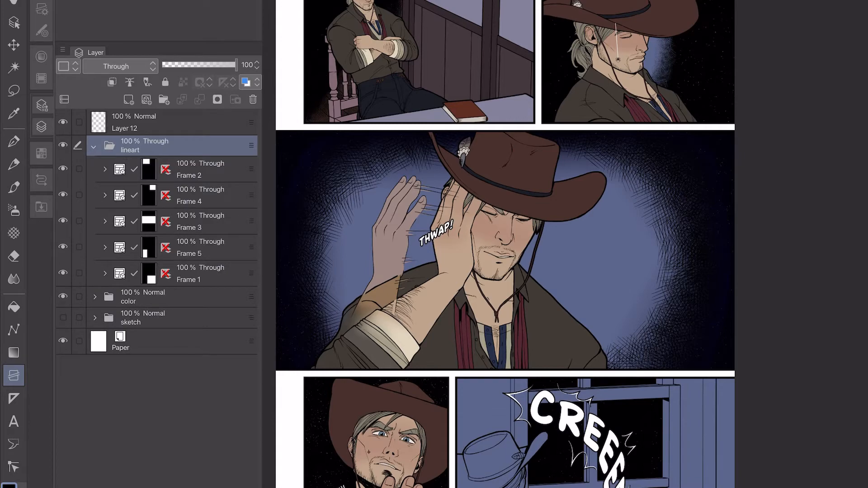
- Hide the color folder to show only the line art of the seated cowboy panel
{"action": "left_click_drag", "start_coordinate": [481, 71], "coordinate": [504, 159]}
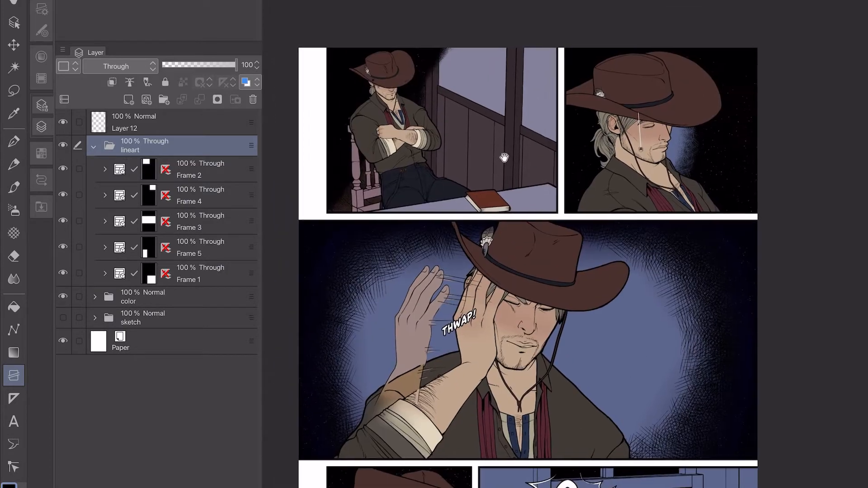
{"action": "scroll", "coordinate": [421, 68], "scroll_direction": "up", "scroll_amount": 5}
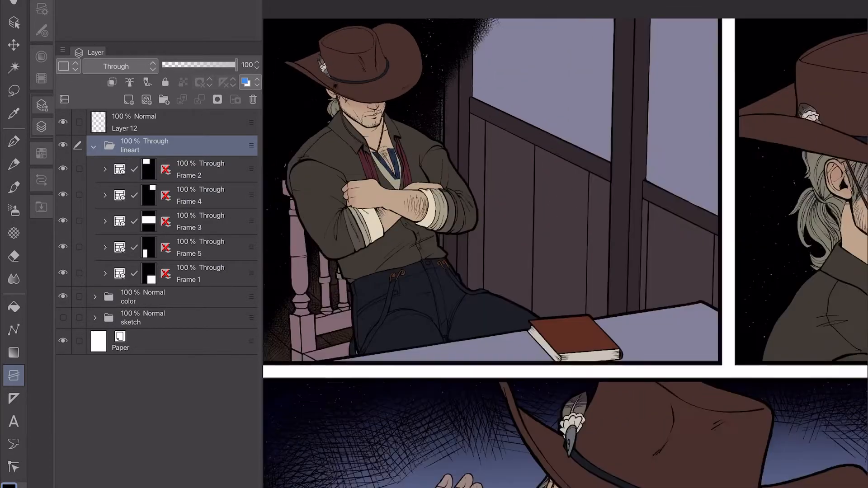
{"action": "left_click_drag", "start_coordinate": [582, 176], "coordinate": [635, 203]}
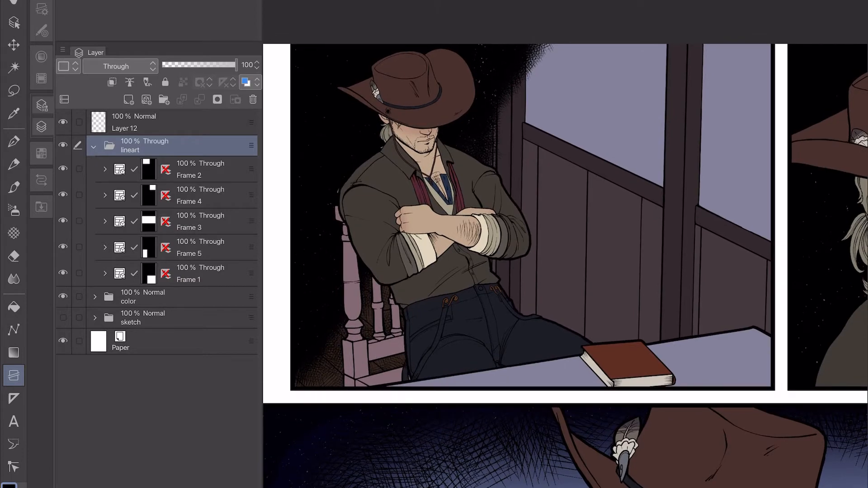
{"action": "left_click", "coordinate": [63, 297]}
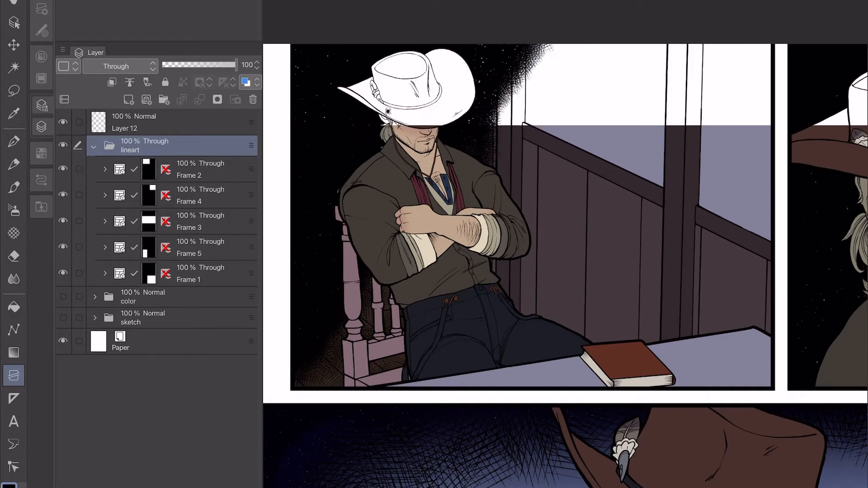
{"action": "left_click_drag", "start_coordinate": [575, 132], "coordinate": [576, 159]}
{"action": "scroll", "coordinate": [559, 158], "scroll_direction": "up", "scroll_amount": 3}
{"action": "scroll", "coordinate": [576, 159], "scroll_direction": "down", "scroll_amount": 1}
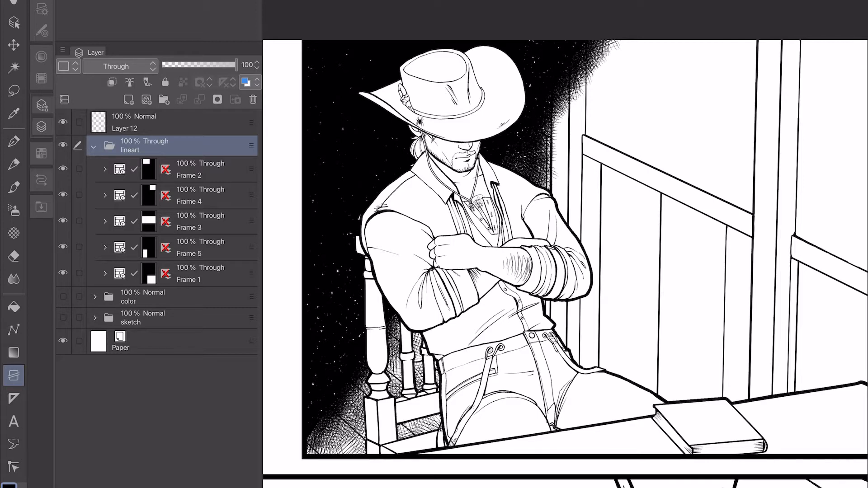
- Expand Frame 2 and inspect its Layer 5, spot black and Frame background 1 layers, ending on Layer 5
{"action": "left_click", "coordinate": [105, 169]}
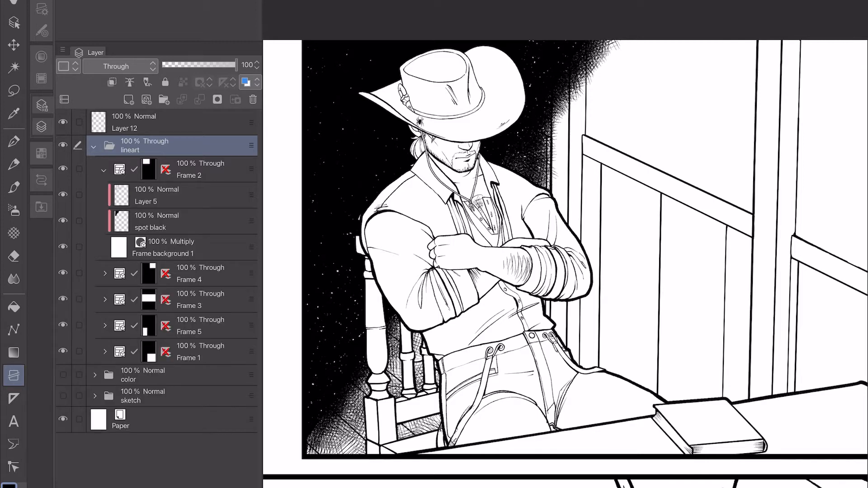
{"action": "left_click_drag", "start_coordinate": [716, 177], "coordinate": [693, 174]}
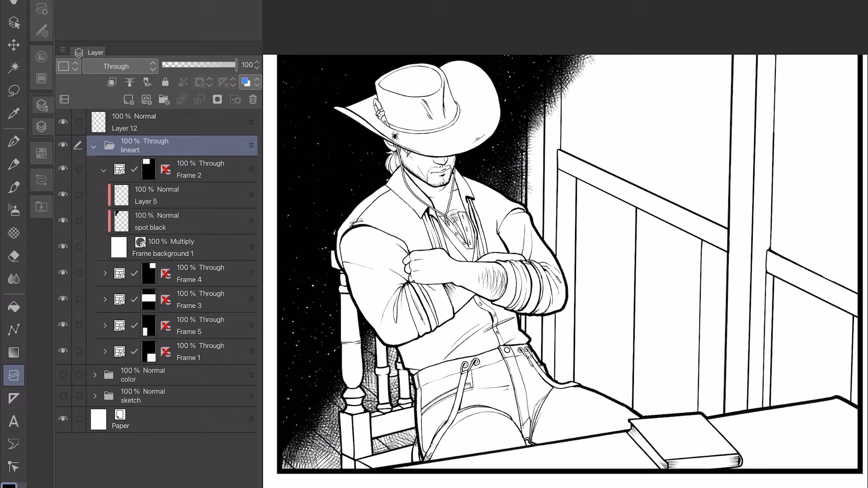
{"action": "left_click", "coordinate": [190, 196]}
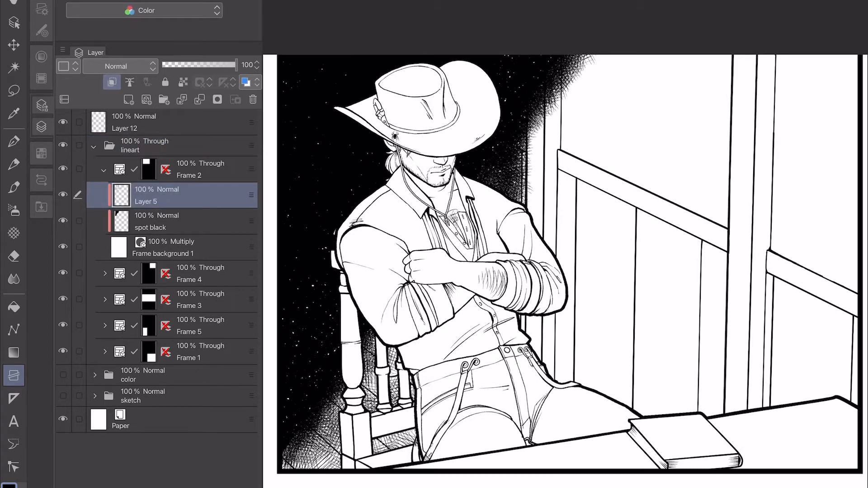
{"action": "left_click", "coordinate": [190, 221]}
{"action": "left_click", "coordinate": [190, 195]}
{"action": "left_click", "coordinate": [190, 248]}
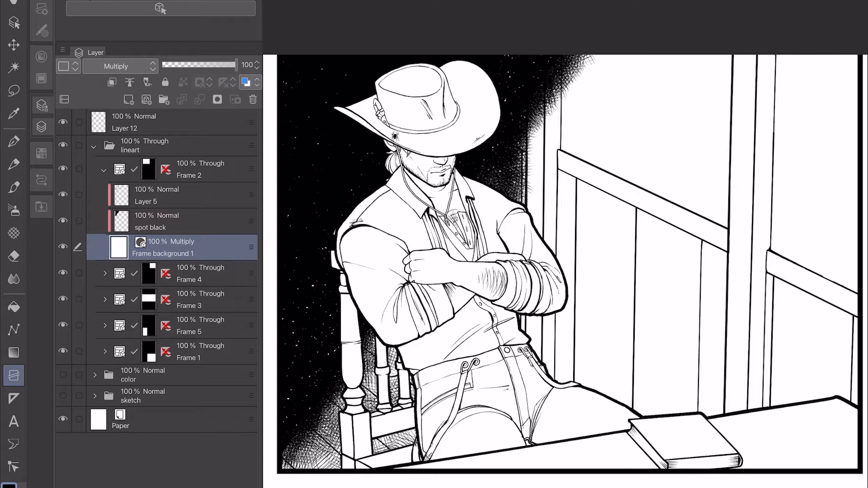
{"action": "left_click", "coordinate": [190, 222]}
{"action": "left_click", "coordinate": [190, 195]}
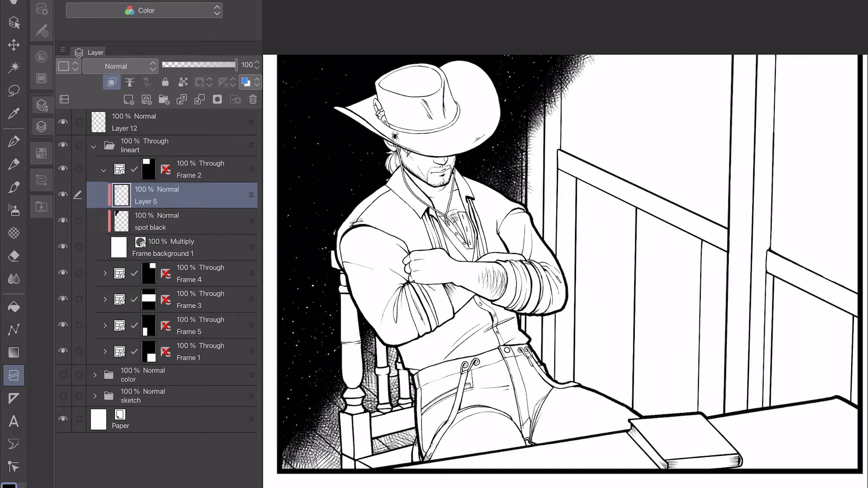
- Select the Multiply layer Frame background 1 and compare the panel with the color folder shown and hidden again
{"action": "left_click", "coordinate": [199, 248]}
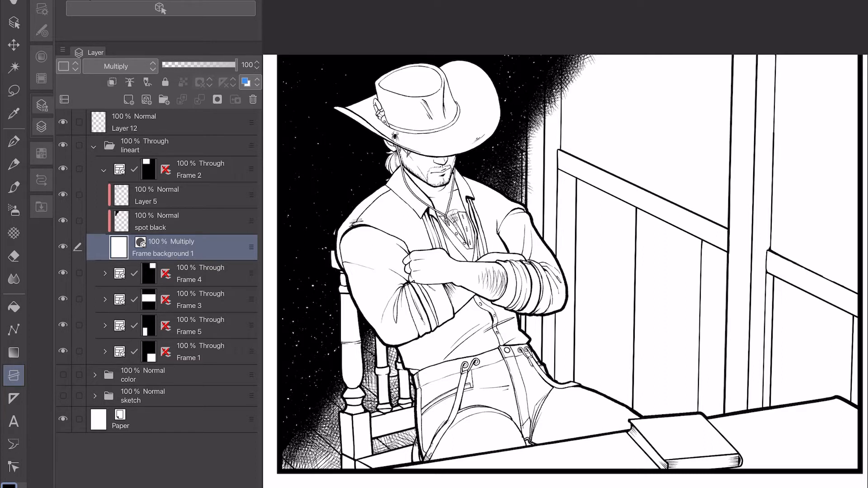
{"action": "left_click", "coordinate": [63, 375]}
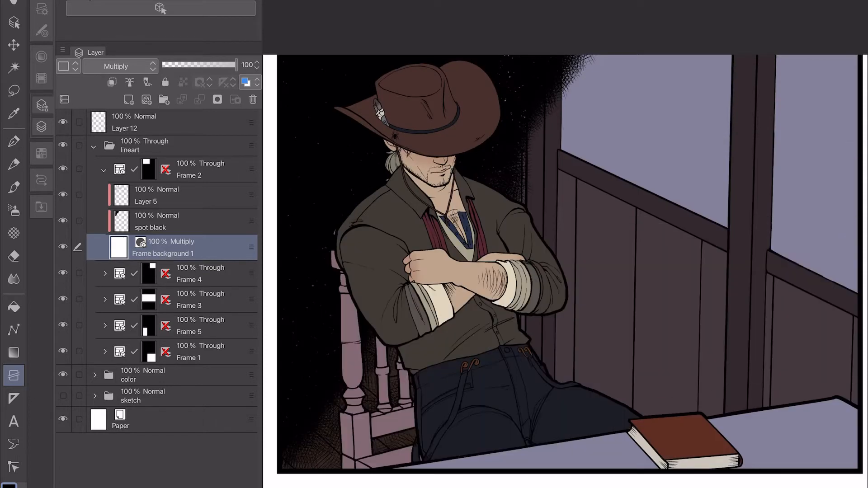
{"action": "left_click", "coordinate": [63, 375]}
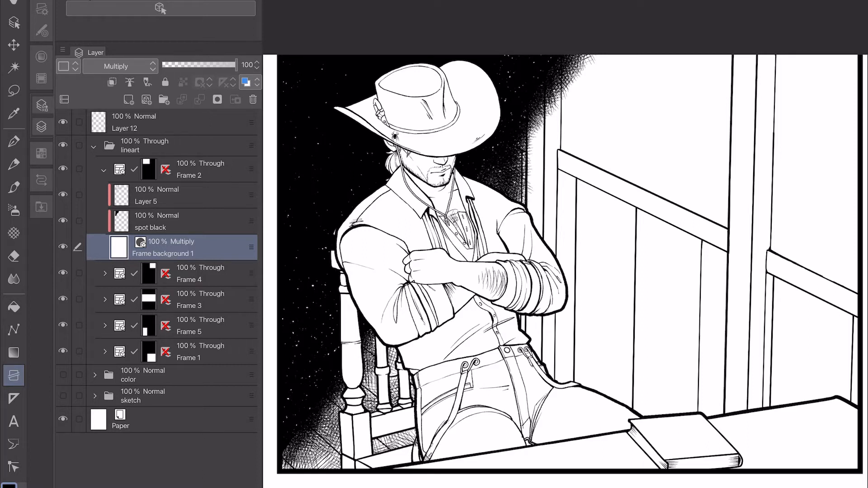
- Turn off clipping to the layer below for the spot black layer and Layer 5 in Frame 2
{"action": "left_click", "coordinate": [181, 221]}
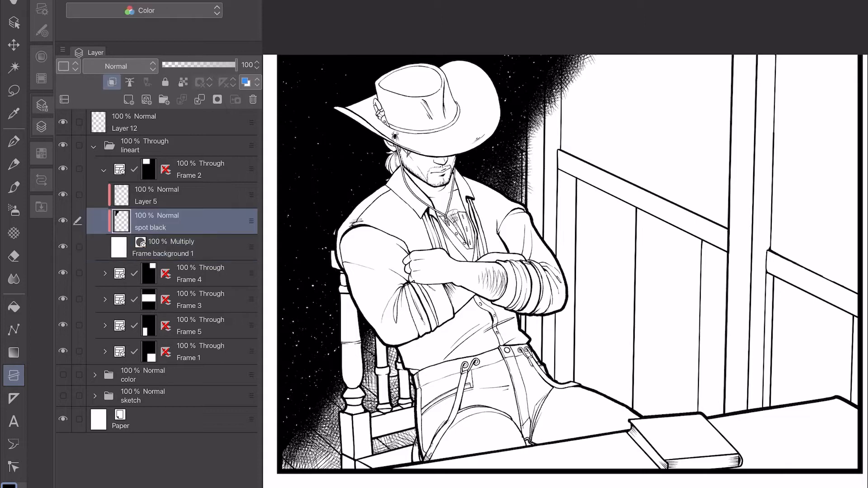
{"action": "left_click", "coordinate": [181, 196]}
{"action": "left_click", "coordinate": [181, 221]}
{"action": "left_click", "coordinate": [112, 82]}
{"action": "left_click", "coordinate": [181, 196]}
{"action": "left_click", "coordinate": [112, 82]}
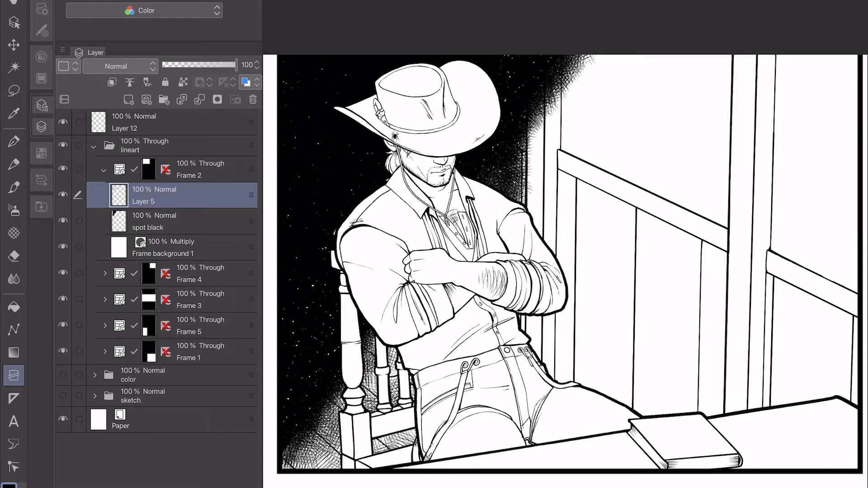
- Hide and show Layer 5 and spot black individually to compare the line art with the black fills
{"action": "left_click", "coordinate": [63, 194]}
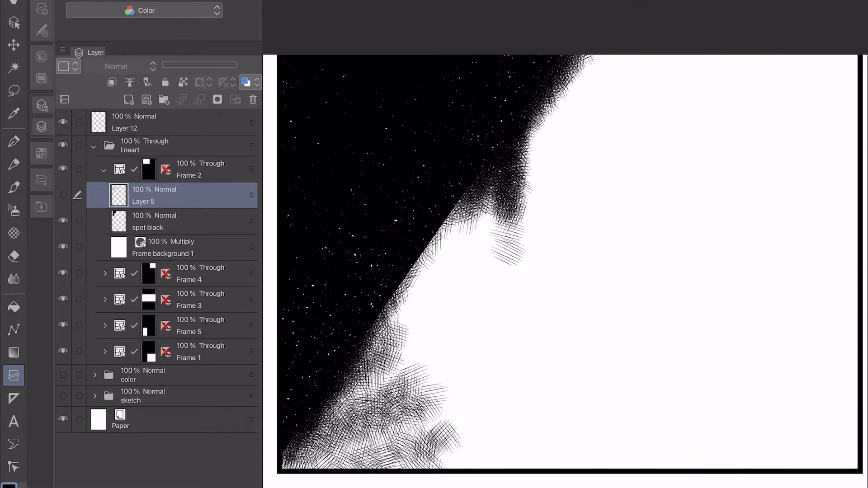
{"action": "left_click", "coordinate": [63, 194]}
{"action": "left_click", "coordinate": [62, 220]}
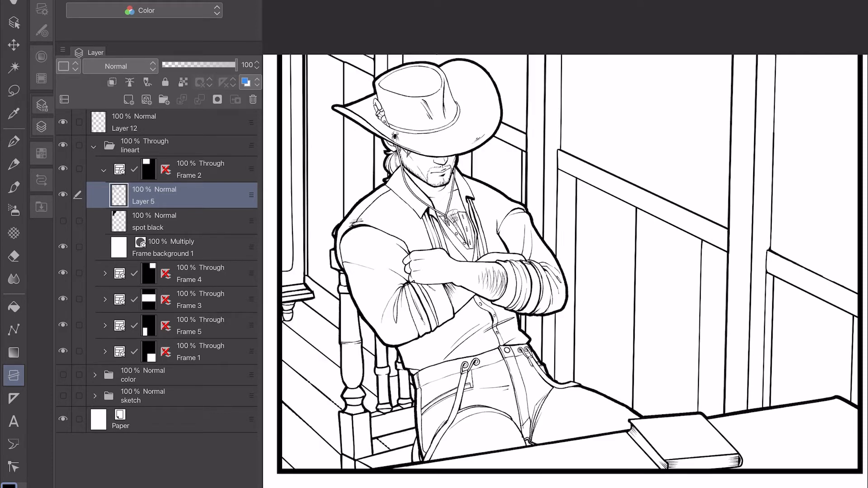
{"action": "left_click", "coordinate": [63, 220]}
{"action": "left_click", "coordinate": [63, 194]}
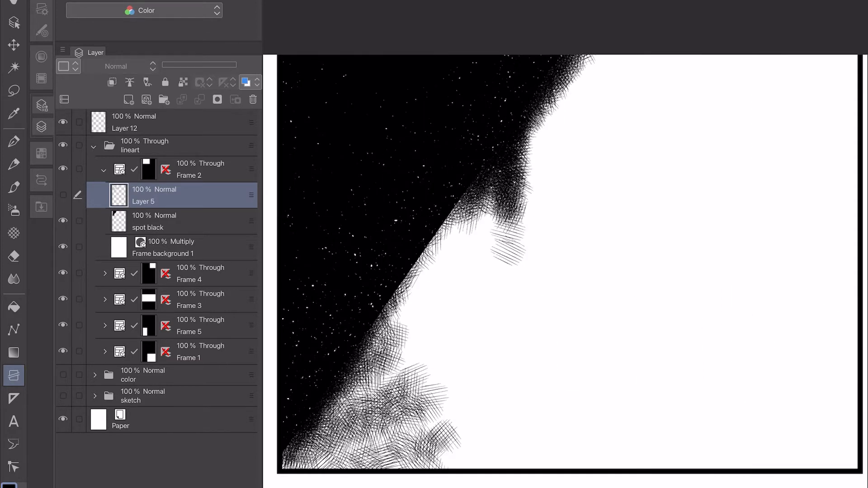
{"action": "left_click", "coordinate": [63, 195]}
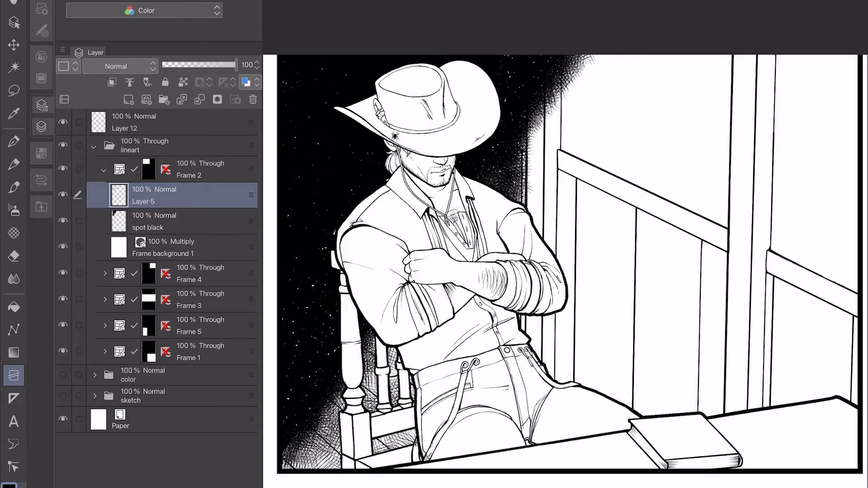
- Try the Multiply blending mode on Layer 5 and return it to Normal
{"action": "left_click", "coordinate": [116, 66]}
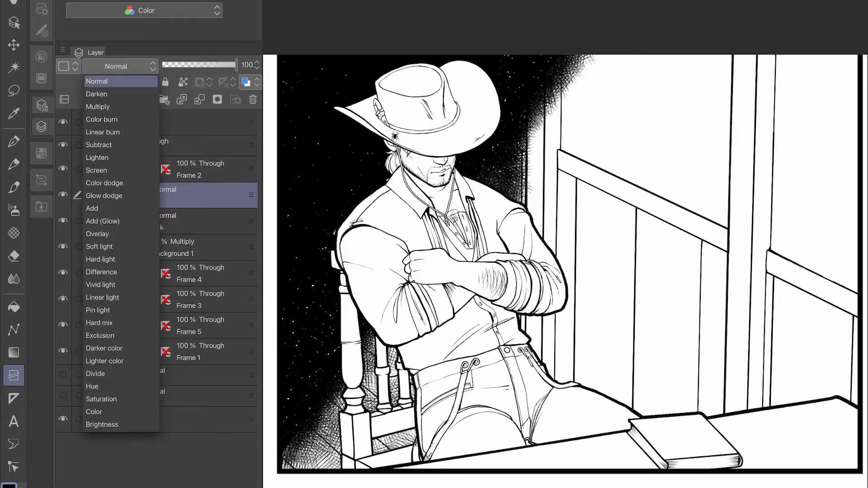
{"action": "left_click", "coordinate": [98, 107]}
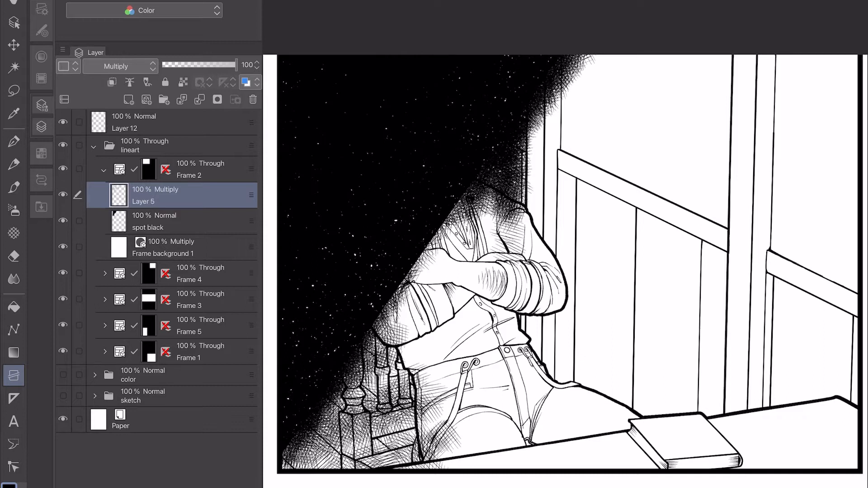
{"action": "left_click", "coordinate": [115, 66]}
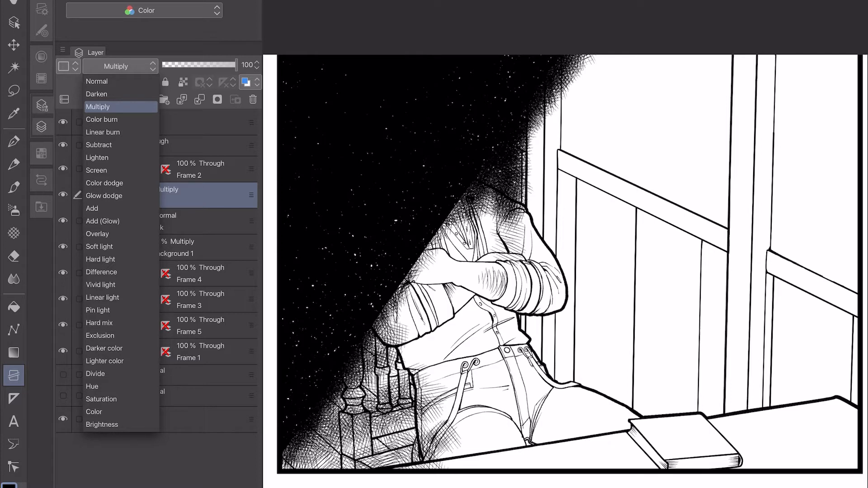
{"action": "left_click", "coordinate": [97, 81]}
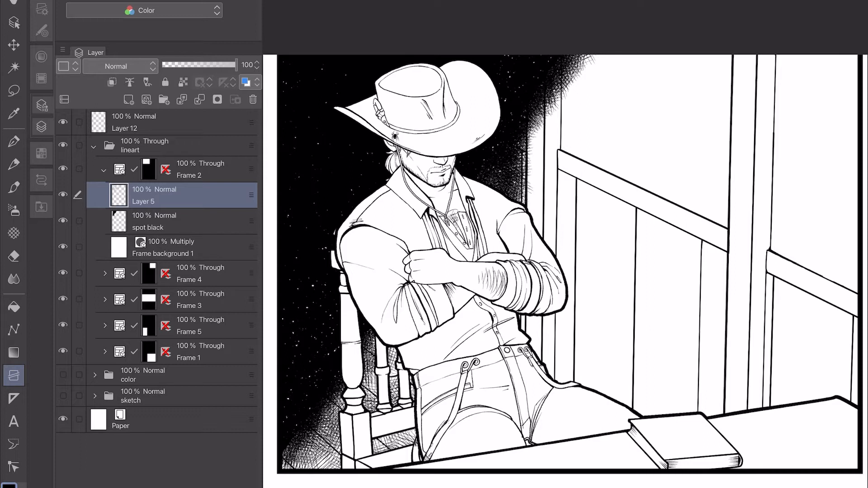
- Try merging Layer 5 into spot black and blending the result as Multiply, and restore the separate layers
{"action": "key", "text": "ctrl+e"}
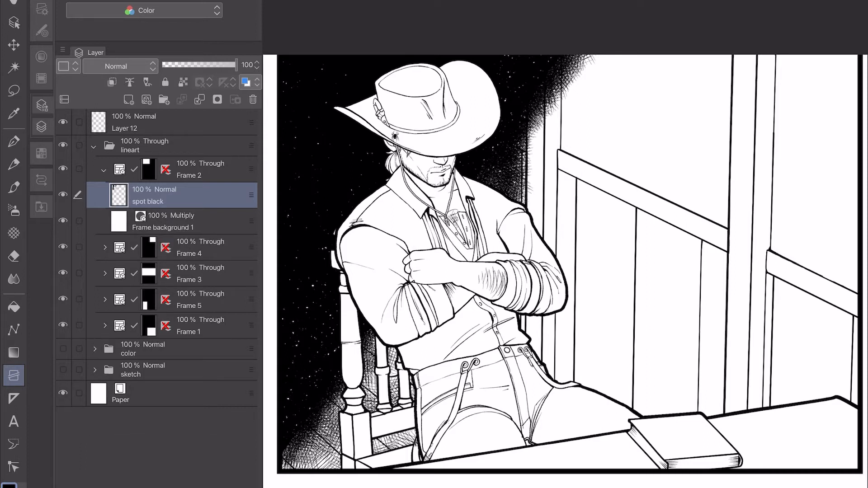
{"action": "left_click", "coordinate": [116, 66]}
{"action": "left_click", "coordinate": [116, 107]}
{"action": "left_click", "coordinate": [116, 66]}
{"action": "left_click", "coordinate": [116, 81]}
{"action": "key", "text": "ctrl+shift+n"}
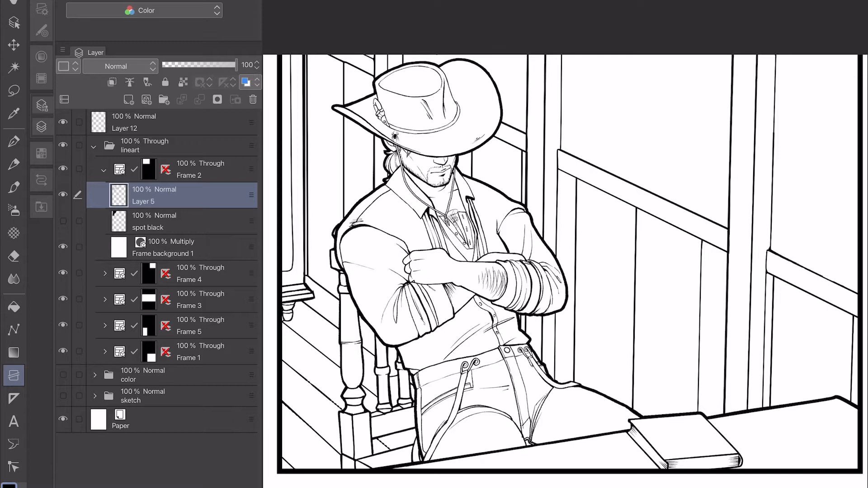
- Show the spot black layer and review Frame background 1, Layer 5 and spot black inside Frame 2
{"action": "left_click", "coordinate": [63, 221]}
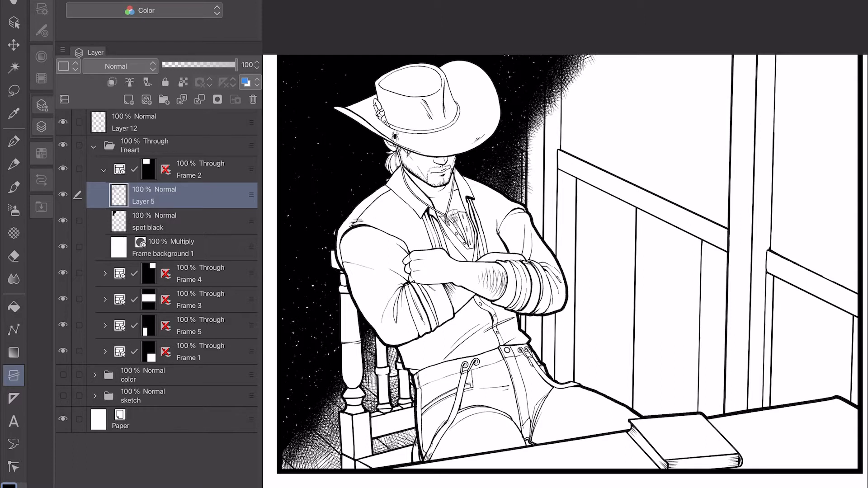
{"action": "left_click", "coordinate": [195, 248]}
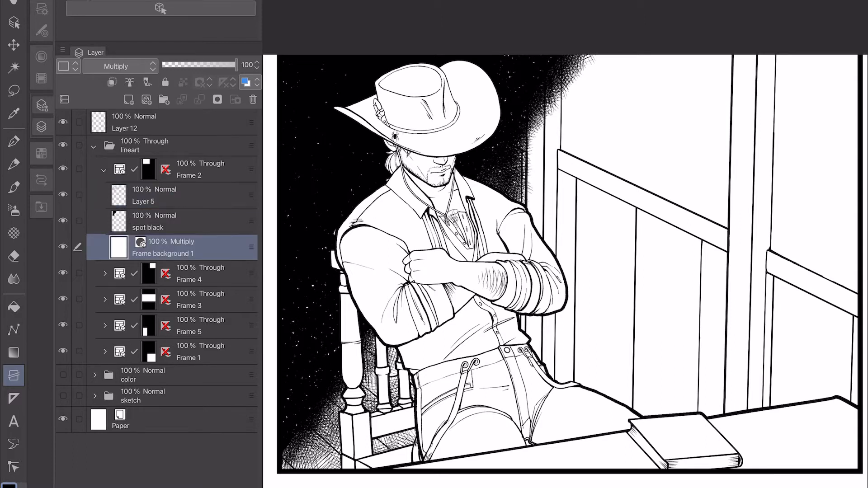
{"action": "left_click", "coordinate": [194, 196]}
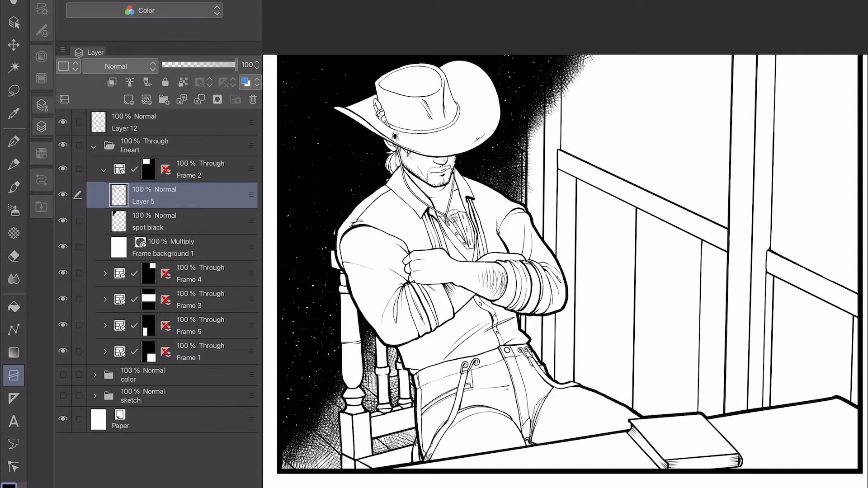
{"action": "left_click", "coordinate": [195, 222]}
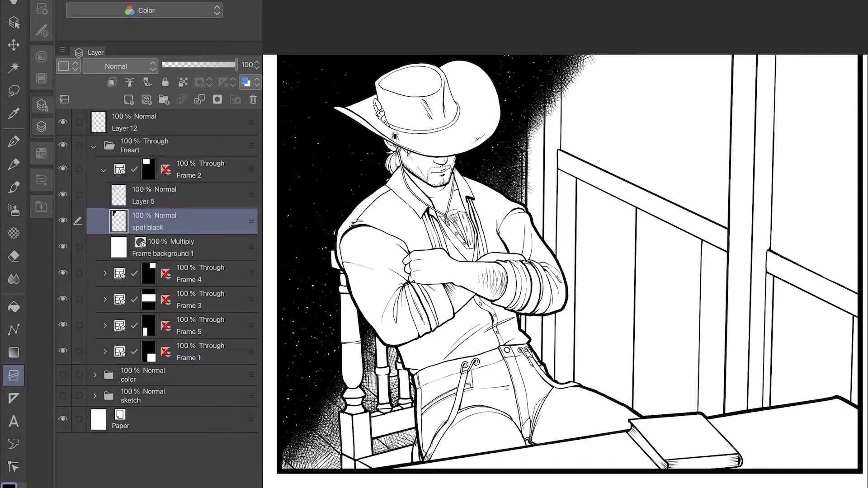
{"action": "left_click", "coordinate": [195, 248]}
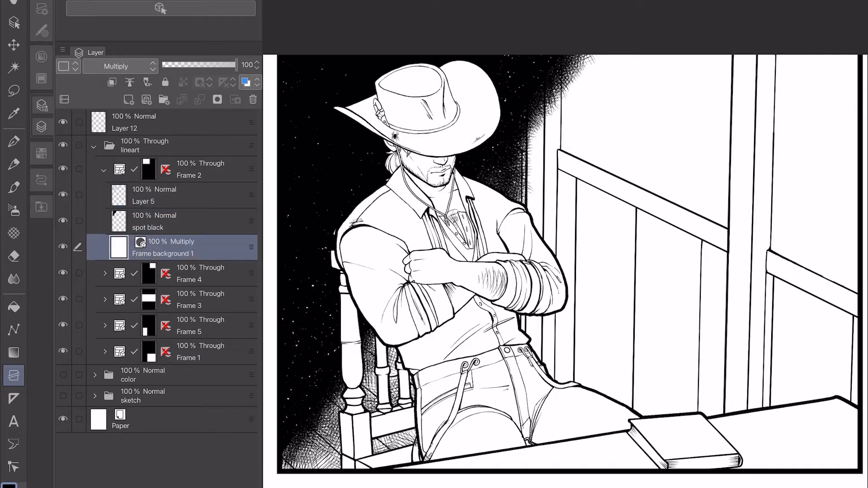
- Clip spot black and Layer 5 to the layer below, and check the panel with the color folder shown and hidden
{"action": "left_click", "coordinate": [194, 222]}
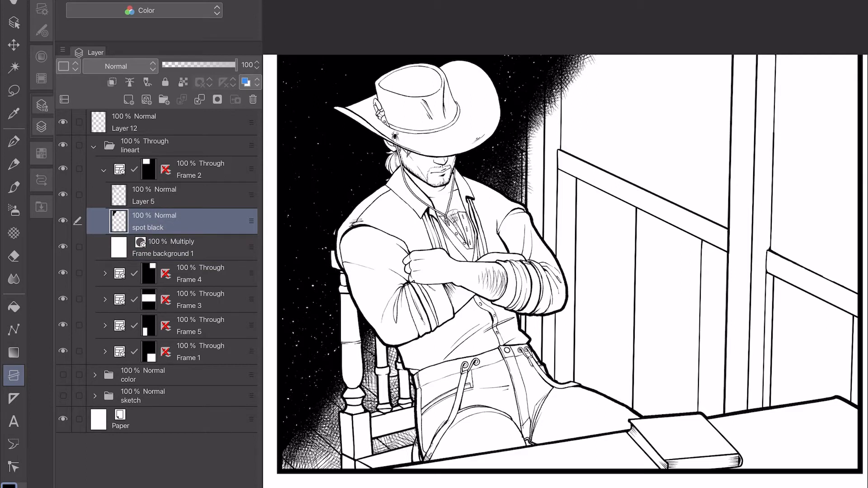
{"action": "key", "text": "ctrl+alt+g"}
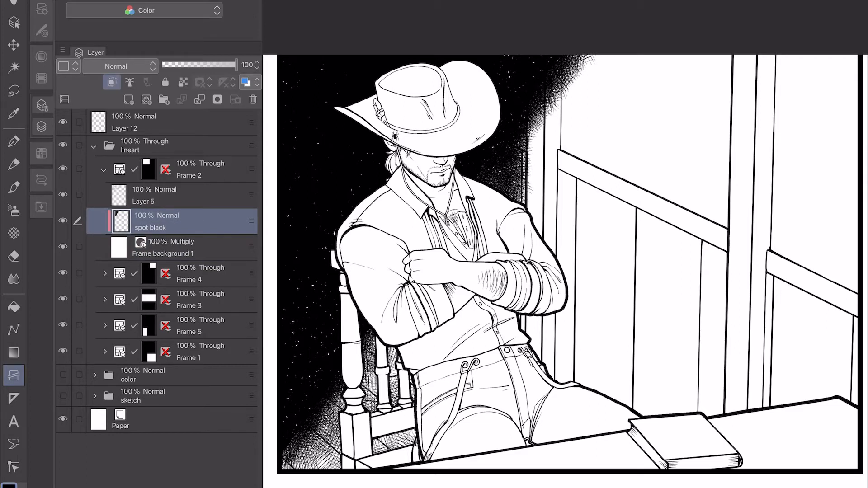
{"action": "left_click", "coordinate": [195, 195]}
{"action": "key", "text": "ctrl+alt+g"}
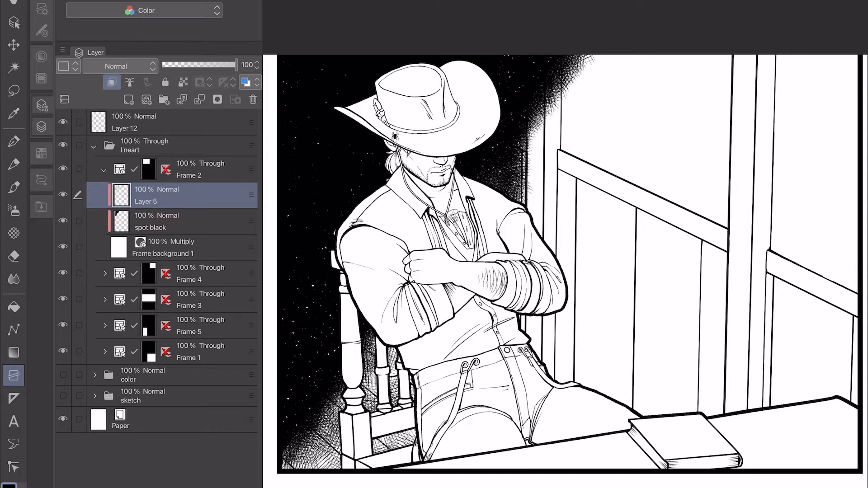
{"action": "left_click", "coordinate": [63, 375]}
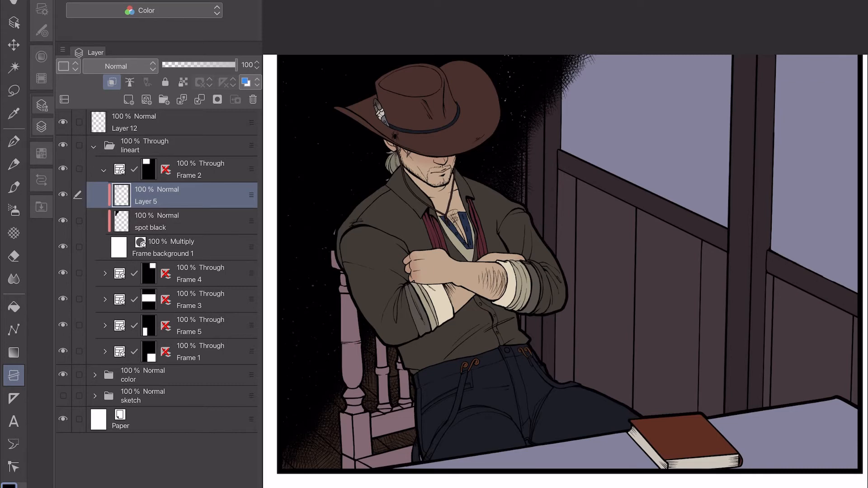
{"action": "left_click", "coordinate": [63, 375]}
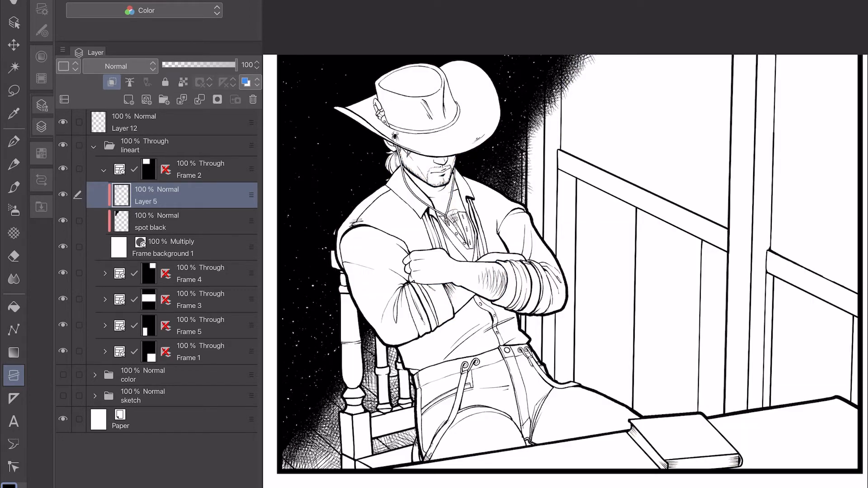
- Collapse Frame 2 and try its blending mode at Normal before returning it to Through
{"action": "left_click", "coordinate": [103, 170]}
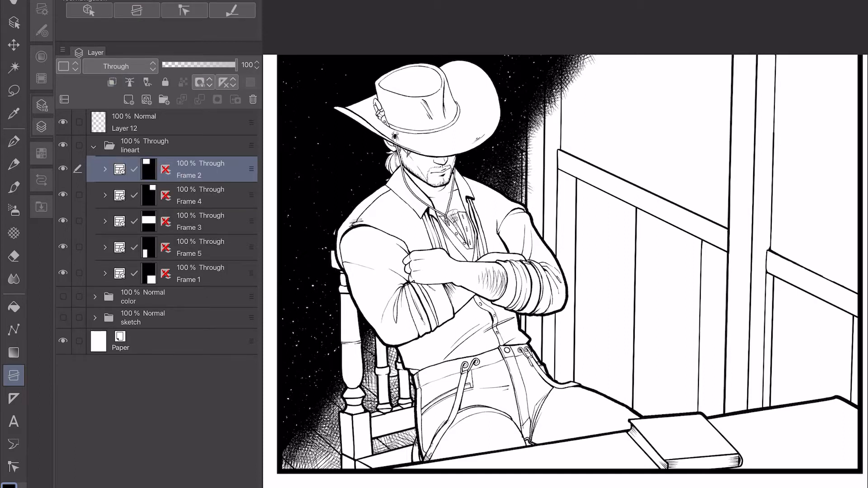
{"action": "left_click", "coordinate": [116, 67]}
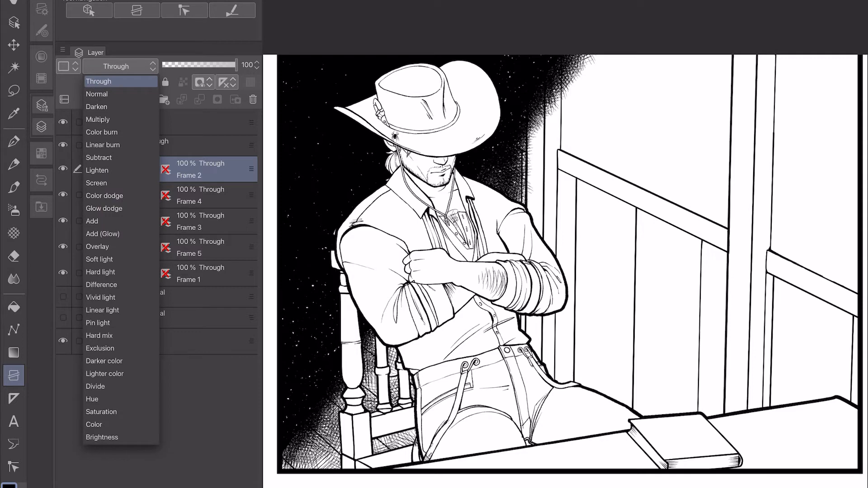
{"action": "left_click", "coordinate": [97, 94]}
{"action": "left_click", "coordinate": [116, 67]}
{"action": "left_click", "coordinate": [98, 82]}
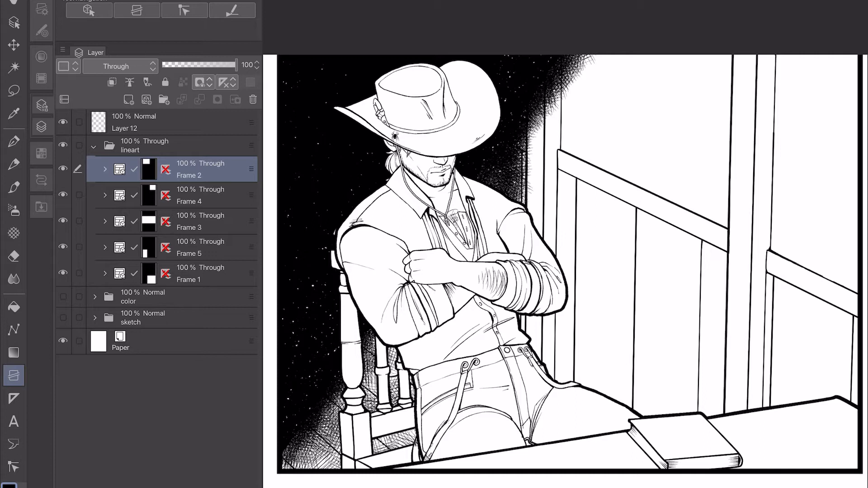
- Check the blending modes of the lineart folder and Frame 2, and show the color folder
{"action": "left_click", "coordinate": [181, 145]}
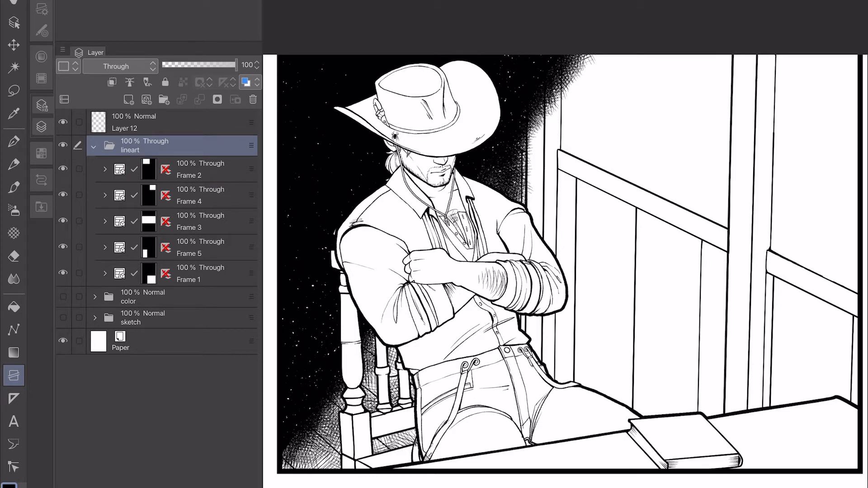
{"action": "left_click", "coordinate": [204, 169]}
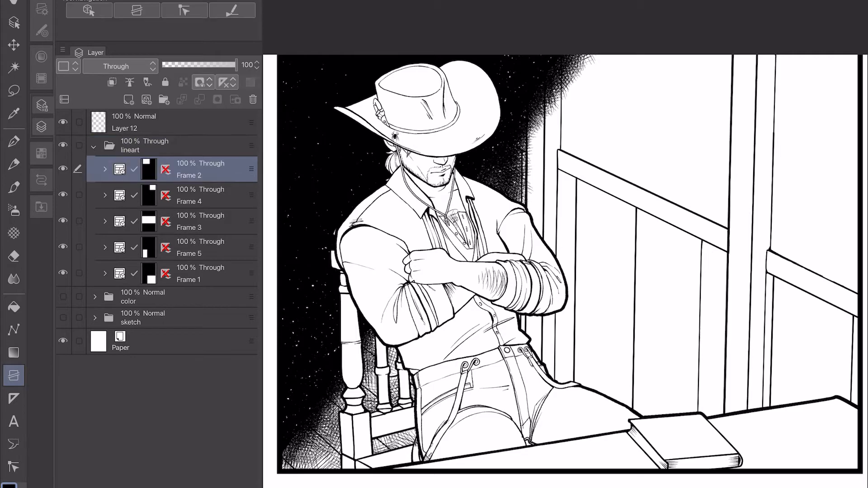
{"action": "left_click", "coordinate": [120, 66]}
{"action": "left_click", "coordinate": [121, 66]}
{"action": "left_click", "coordinate": [63, 297]}
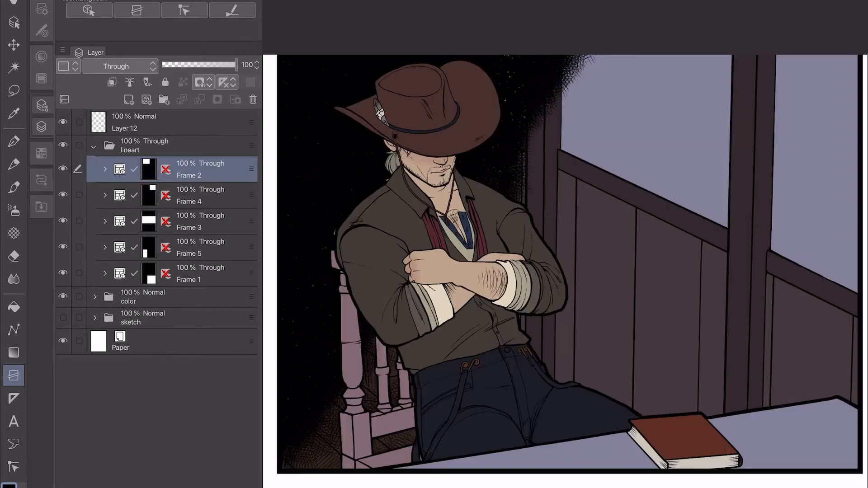
- Set Frame 2's blending mode to Normal and expand the frame to inspect its Frame background 1 layer
{"action": "left_click", "coordinate": [120, 66]}
{"action": "left_click", "coordinate": [97, 94]}
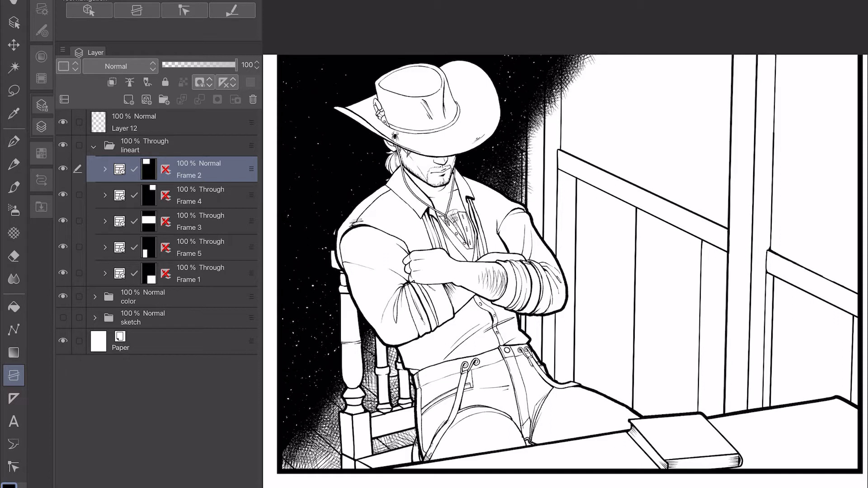
{"action": "left_click", "coordinate": [105, 170]}
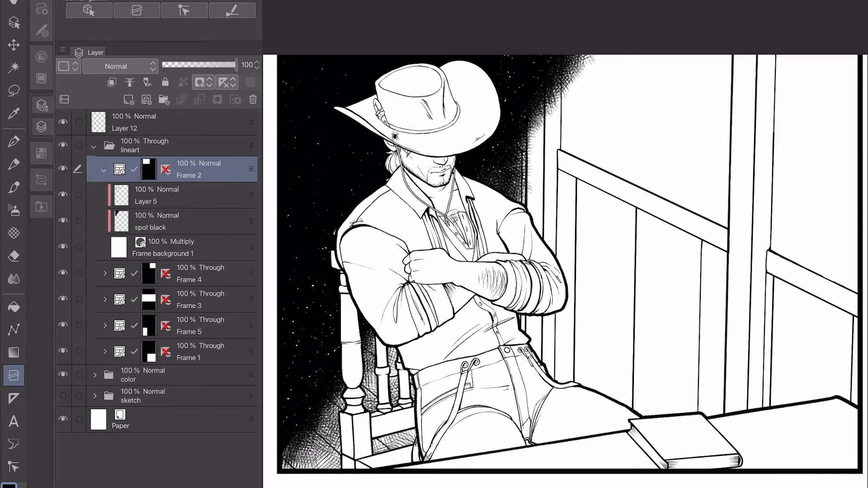
{"action": "left_click", "coordinate": [181, 248]}
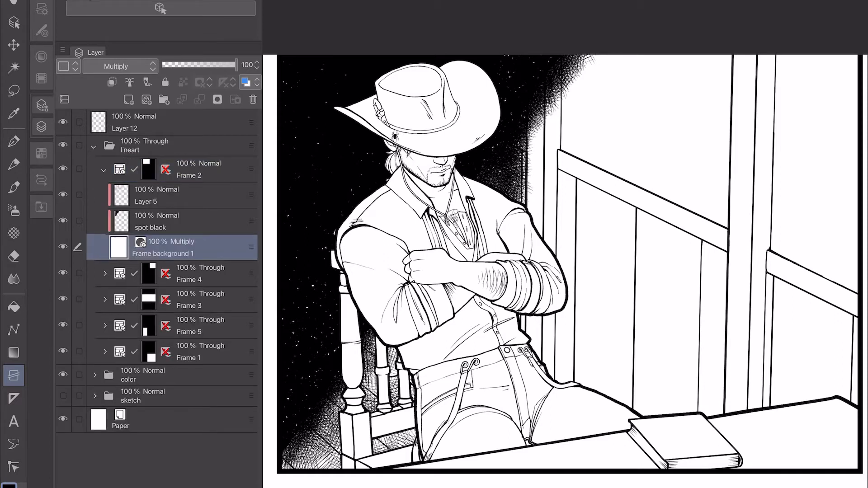
{"action": "left_click", "coordinate": [204, 170]}
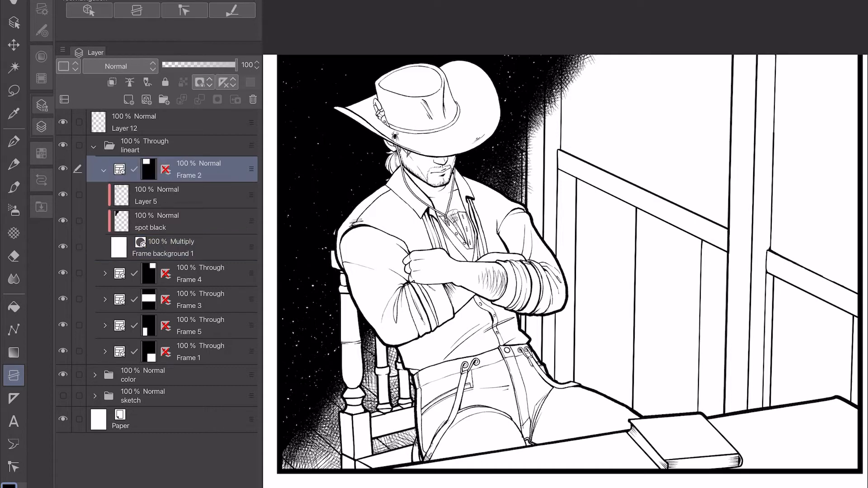
- Set Frame 2's blending mode to Through and collapse the frame folder
{"action": "left_click", "coordinate": [116, 66]}
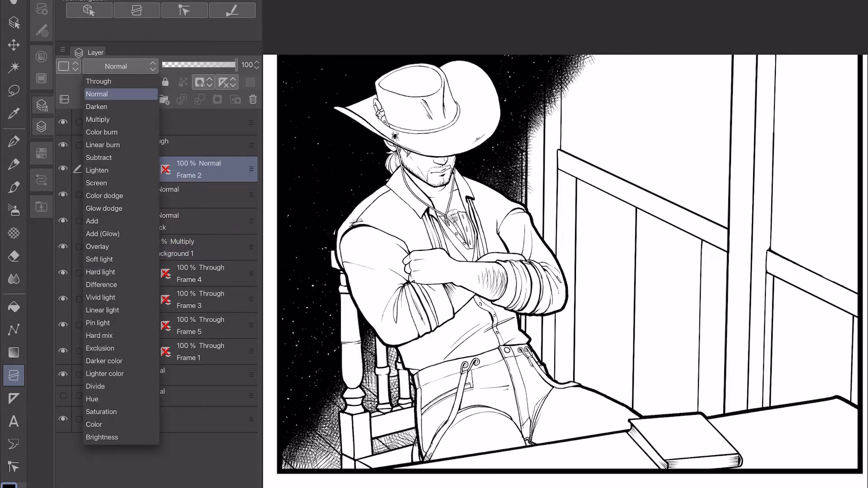
{"action": "left_click", "coordinate": [116, 80]}
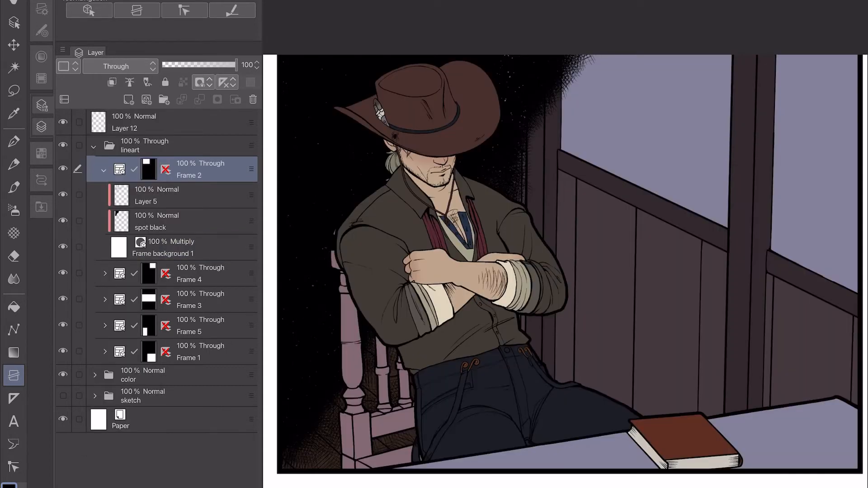
{"action": "left_click", "coordinate": [103, 170]}
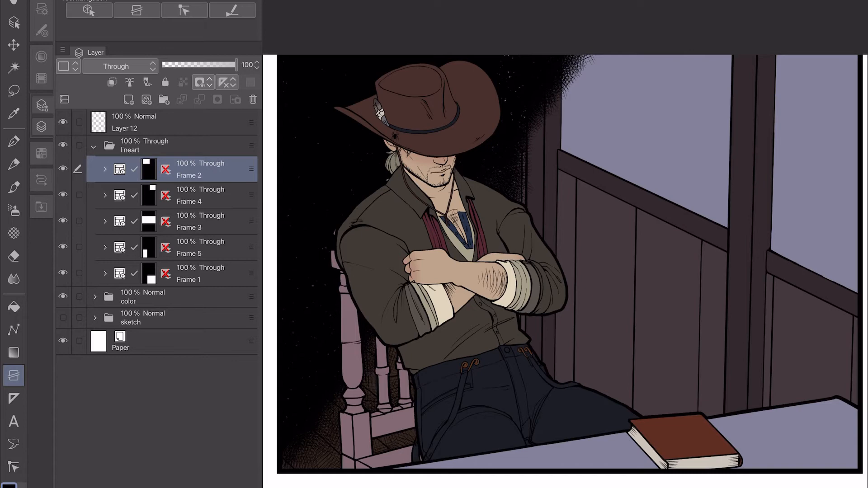
- Check the blending modes of all five frame folders and the lineart folder, ending on Frame 2
{"action": "left_click", "coordinate": [212, 274]}
{"action": "left_click", "coordinate": [212, 248]}
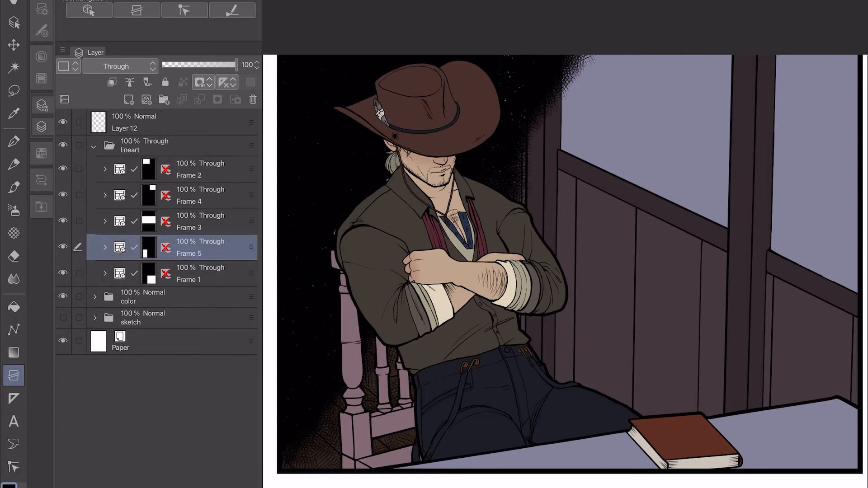
{"action": "left_click", "coordinate": [212, 221]}
{"action": "left_click", "coordinate": [212, 195]}
{"action": "left_click", "coordinate": [213, 169]}
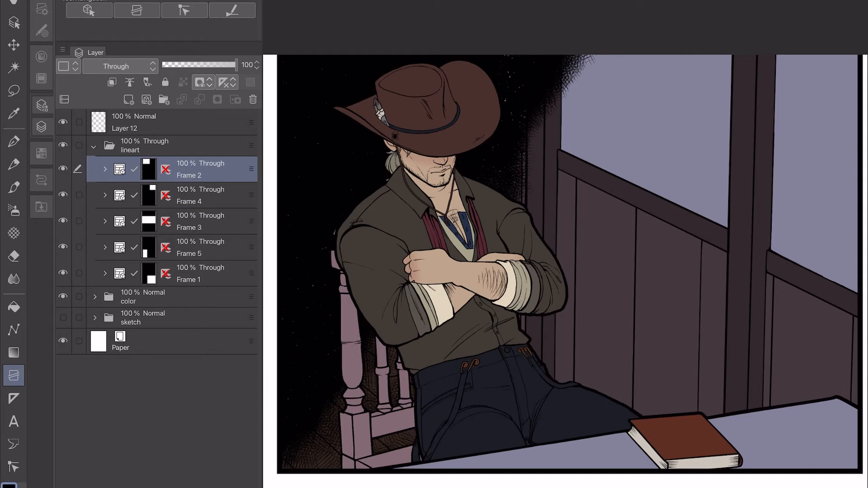
{"action": "left_click", "coordinate": [199, 145]}
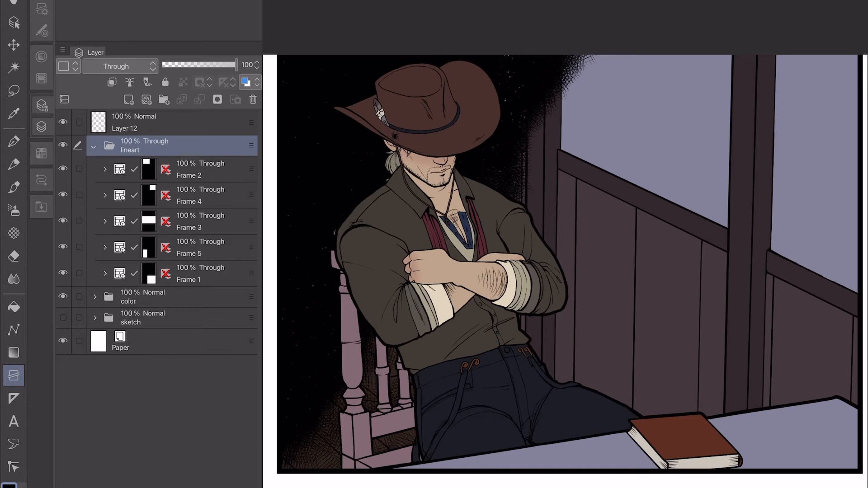
{"action": "left_click", "coordinate": [205, 170]}
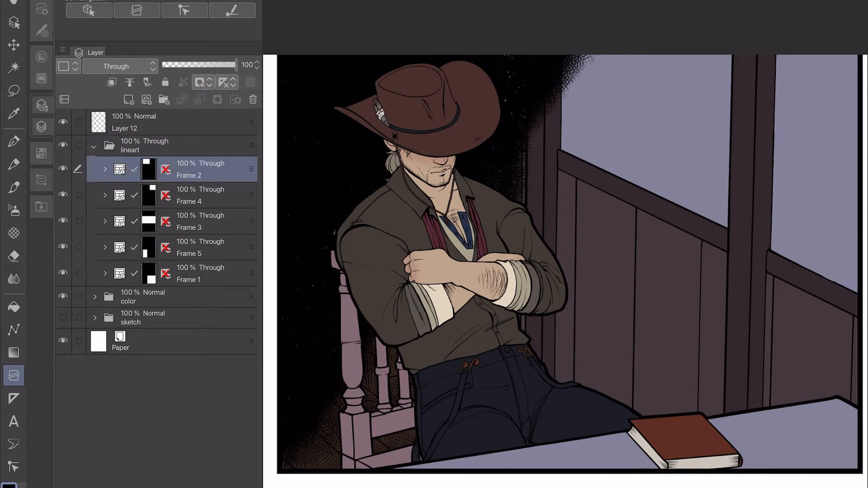
- Expand Frame 2 to inspect its Layer 5, and collapse the frame folder again
{"action": "left_click_drag", "start_coordinate": [701, 175], "coordinate": [692, 156]}
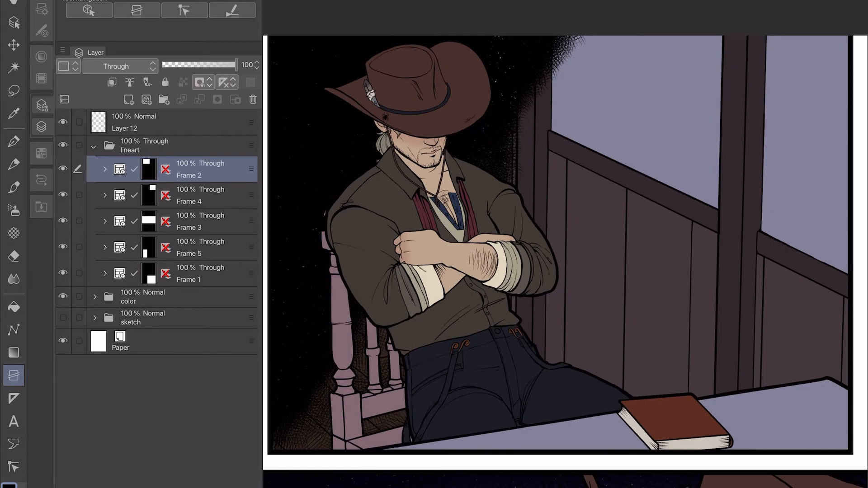
{"action": "left_click", "coordinate": [105, 169]}
{"action": "left_click", "coordinate": [190, 195]}
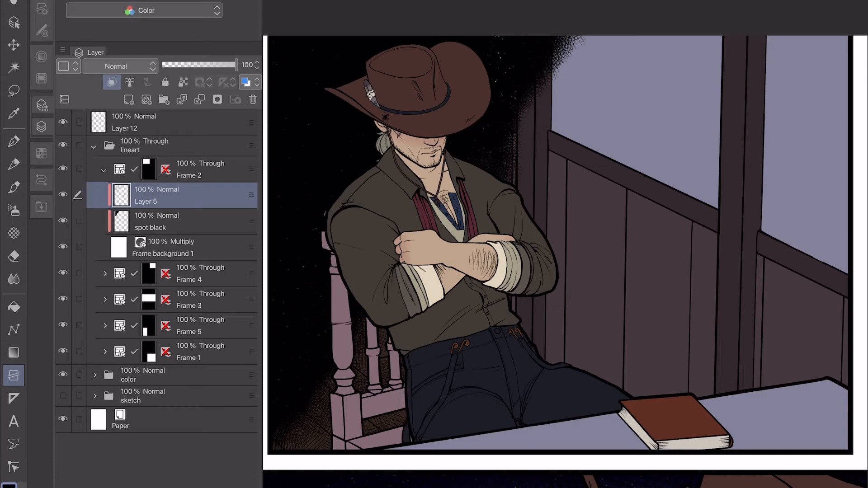
{"action": "left_click", "coordinate": [104, 170]}
- Try Multiply as the lineart folder's blending mode and examine the THWAP! lettering
{"action": "left_click", "coordinate": [190, 146]}
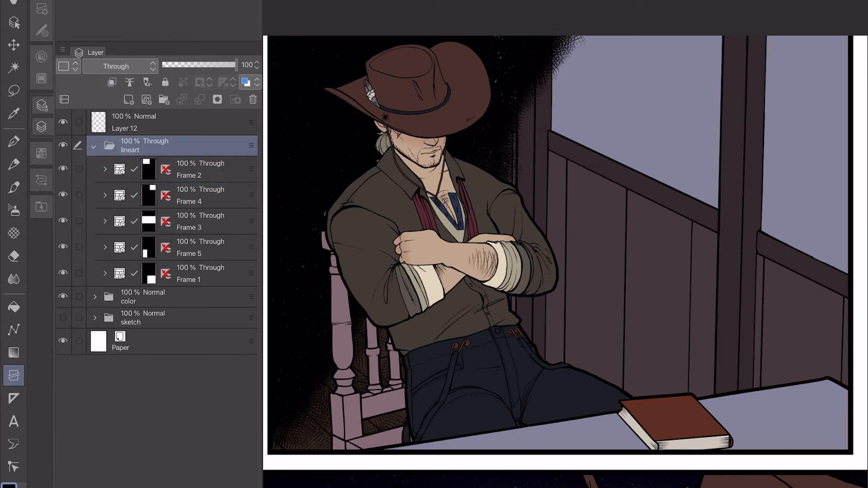
{"action": "left_click", "coordinate": [120, 67]}
{"action": "left_click", "coordinate": [98, 119]}
{"action": "scroll", "coordinate": [566, 244], "scroll_direction": "down", "scroll_amount": 3}
{"action": "scroll", "coordinate": [566, 244], "scroll_direction": "down", "scroll_amount": 7}
{"action": "scroll", "coordinate": [565, 244], "scroll_direction": "up", "scroll_amount": 4}
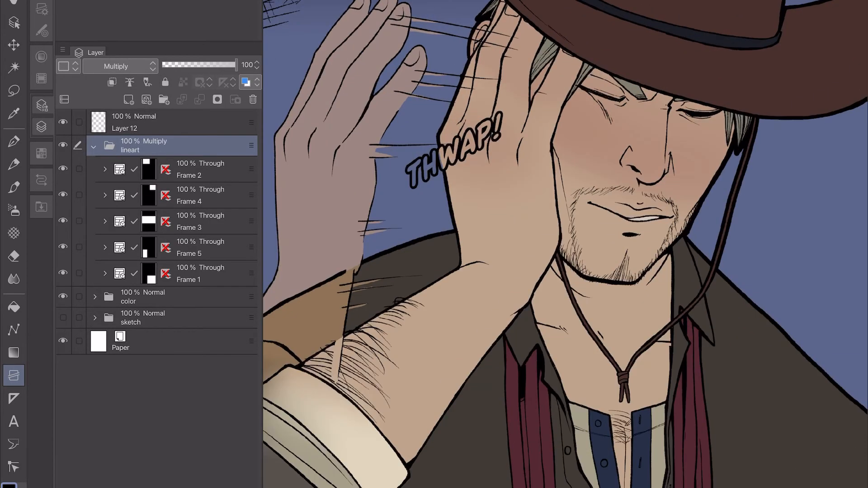
{"action": "scroll", "coordinate": [566, 244], "scroll_direction": "up", "scroll_amount": 2}
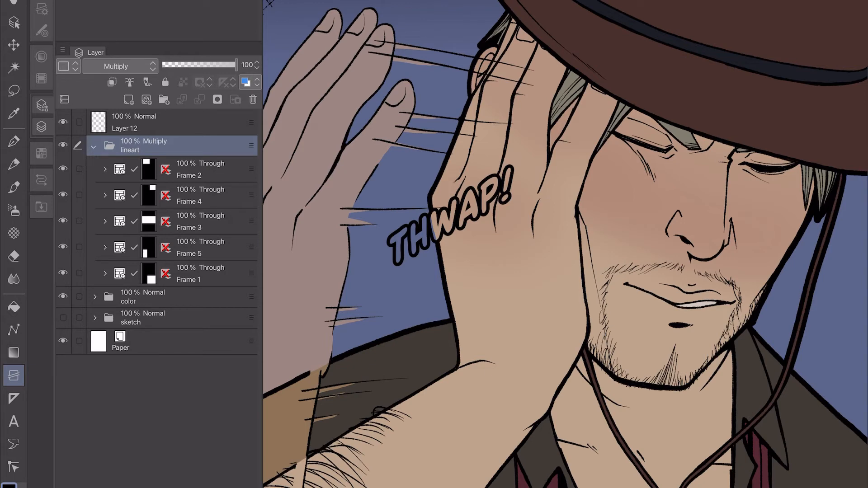
- Try the lineart folder's blending mode at Normal before returning it to Through
{"action": "left_click", "coordinate": [115, 66]}
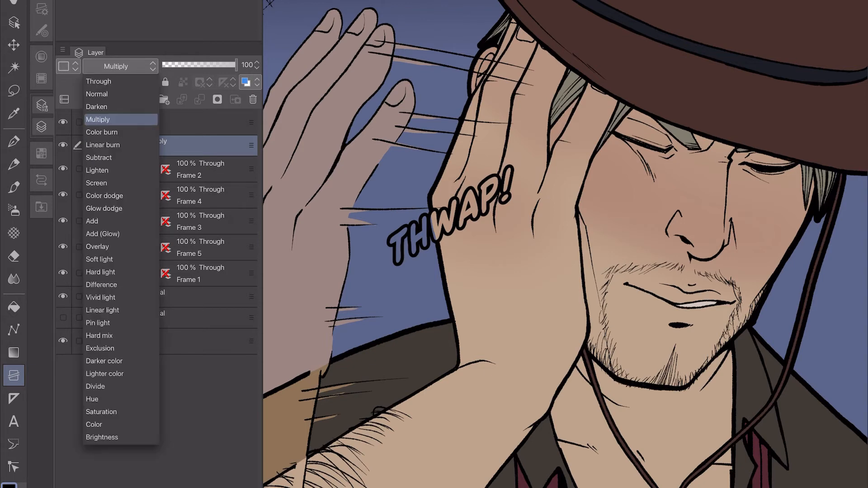
{"action": "left_click", "coordinate": [97, 94]}
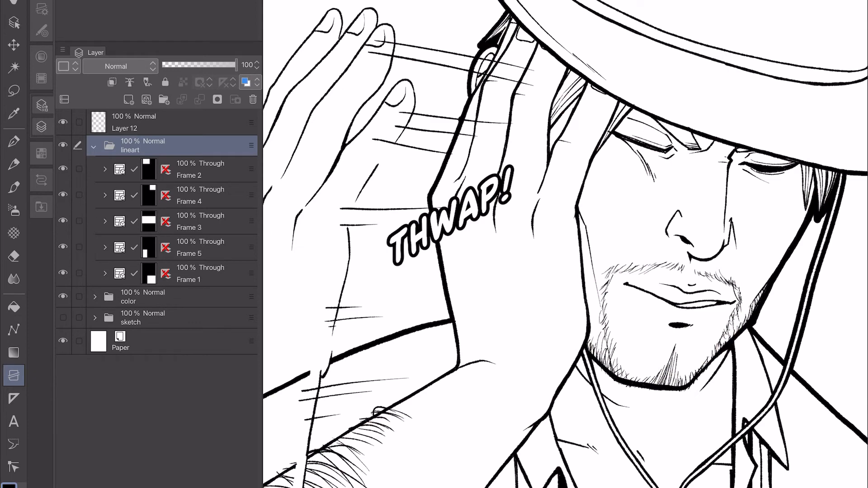
{"action": "left_click", "coordinate": [115, 67]}
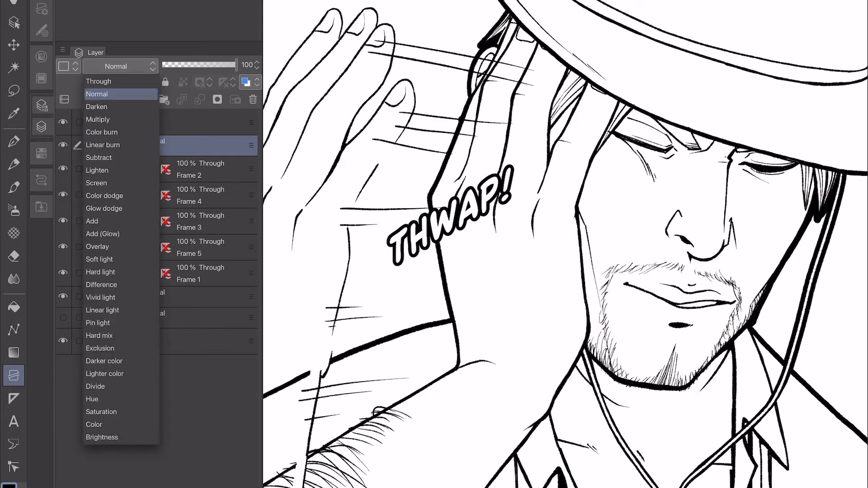
{"action": "left_click", "coordinate": [99, 81]}
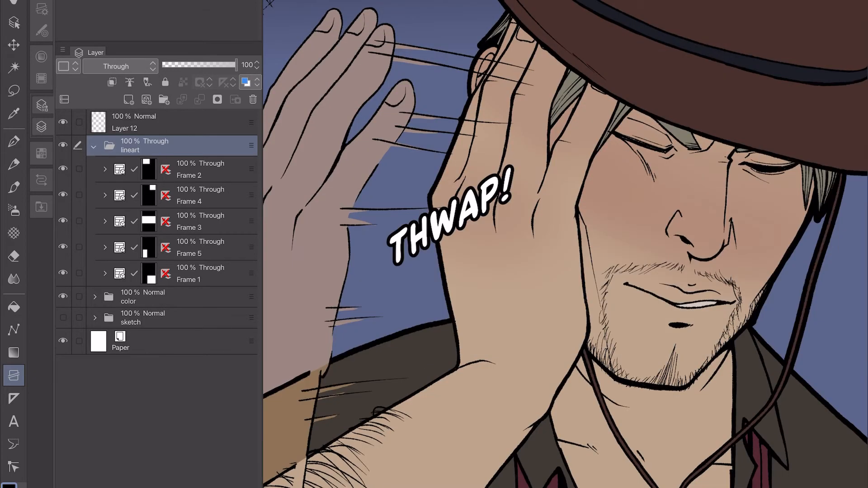
- Expand Frame 3 and inspect its thwap!, Layer 10 and Frame background 1 layers
{"action": "scroll", "coordinate": [570, 307], "scroll_direction": "down", "scroll_amount": 3}
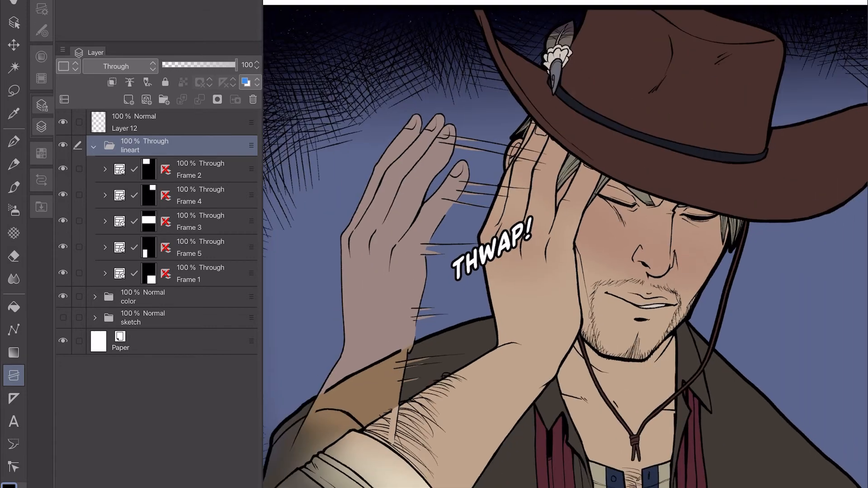
{"action": "left_click_drag", "start_coordinate": [606, 136], "coordinate": [597, 357]}
{"action": "left_click_drag", "start_coordinate": [603, 9], "coordinate": [704, 199]}
{"action": "scroll", "coordinate": [565, 244], "scroll_direction": "up", "scroll_amount": 1}
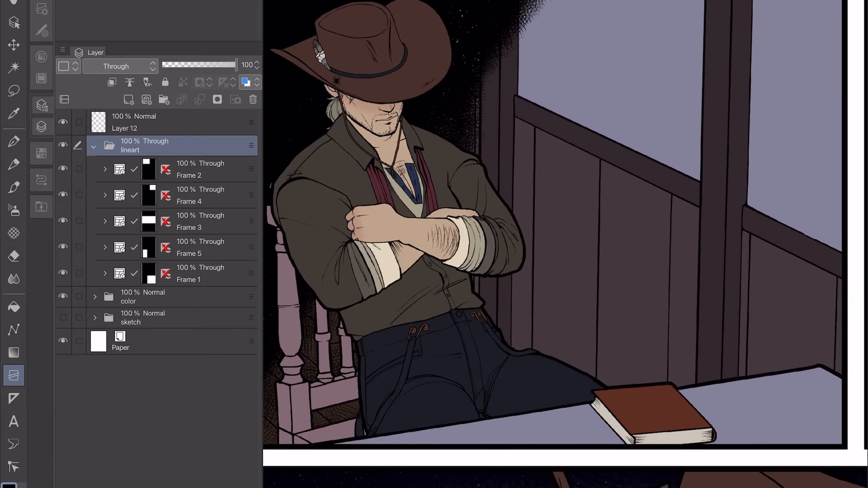
{"action": "scroll", "coordinate": [565, 244], "scroll_direction": "down", "scroll_amount": 10}
{"action": "scroll", "coordinate": [639, 348], "scroll_direction": "up", "scroll_amount": 3}
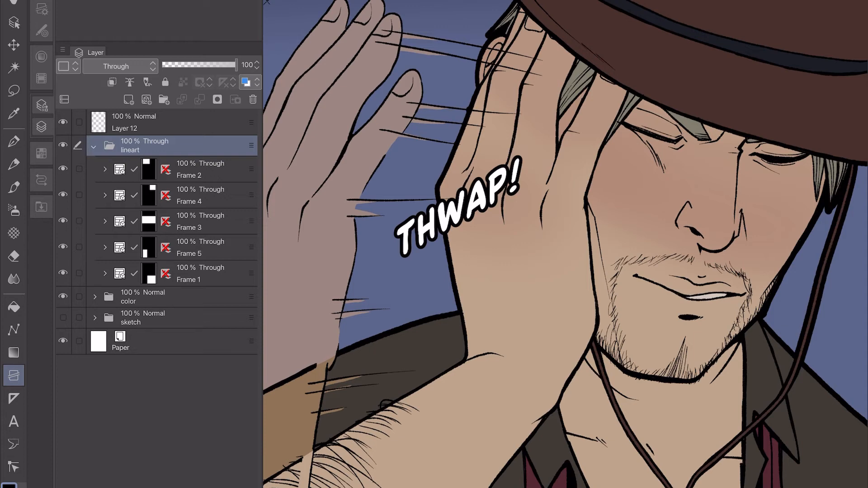
{"action": "left_click", "coordinate": [105, 222]}
{"action": "left_click", "coordinate": [194, 247]}
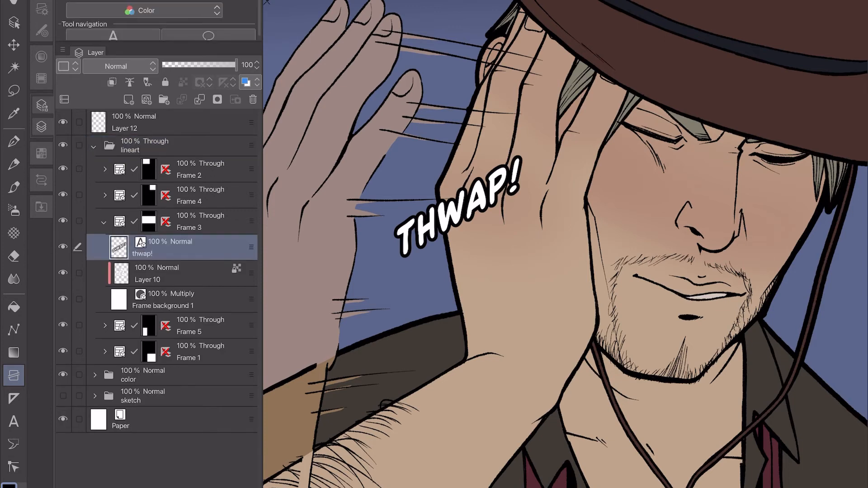
{"action": "left_click", "coordinate": [194, 273]}
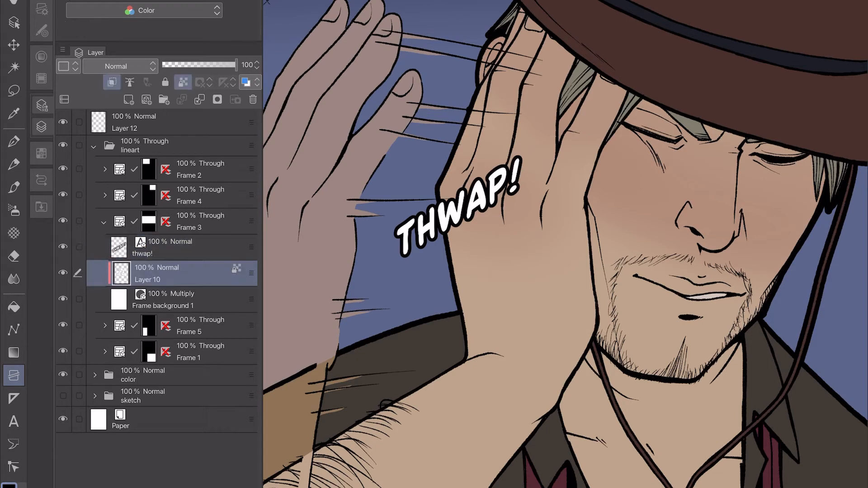
{"action": "left_click", "coordinate": [194, 300]}
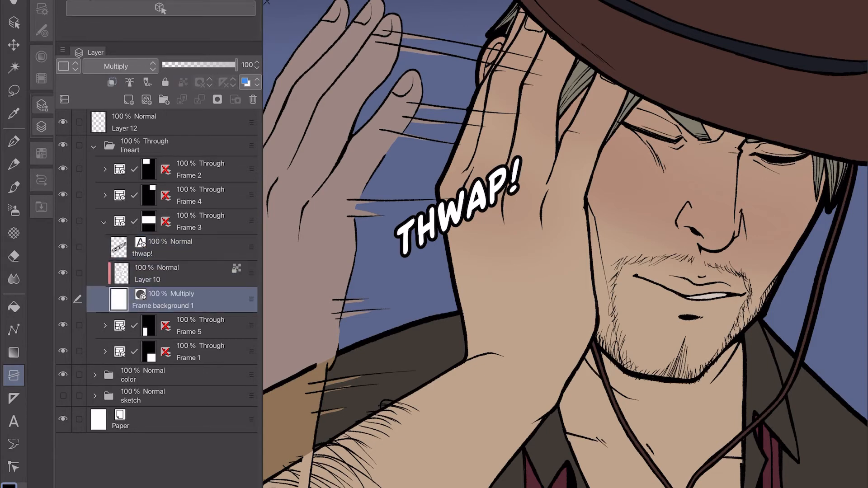
- Try clipping the thwap! text layer to the layer below, and remove the clipping
{"action": "left_click", "coordinate": [194, 248]}
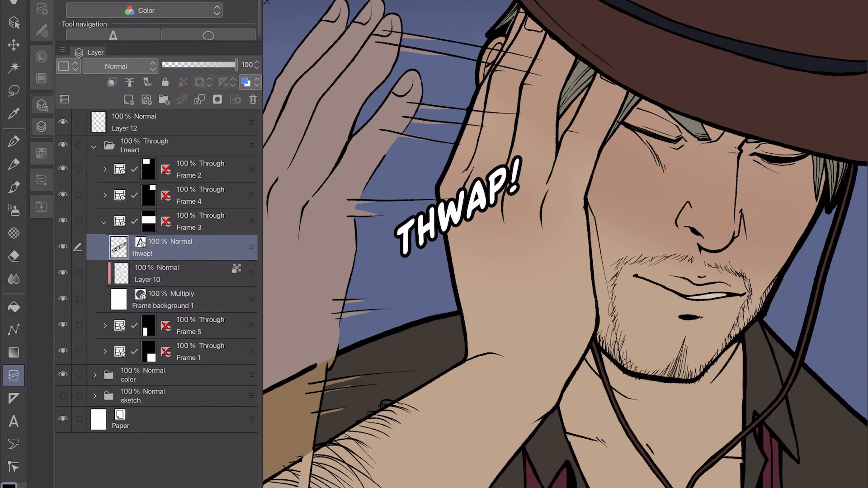
{"action": "left_click", "coordinate": [111, 82]}
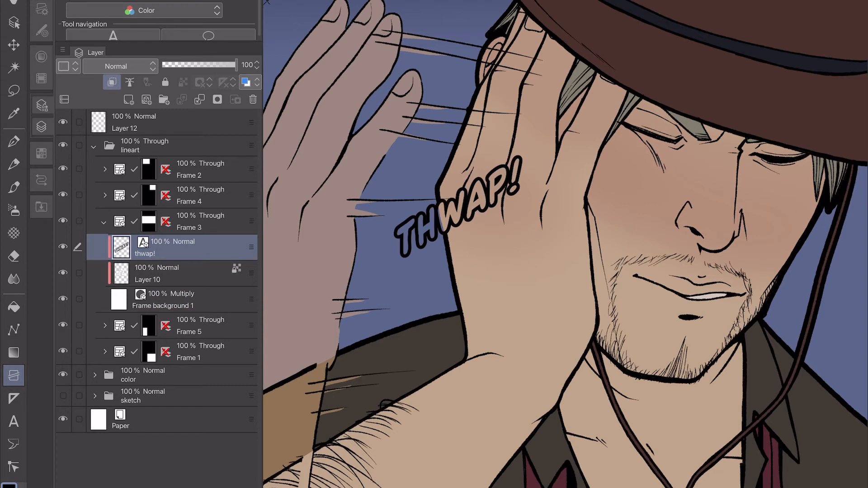
{"action": "left_click", "coordinate": [112, 82]}
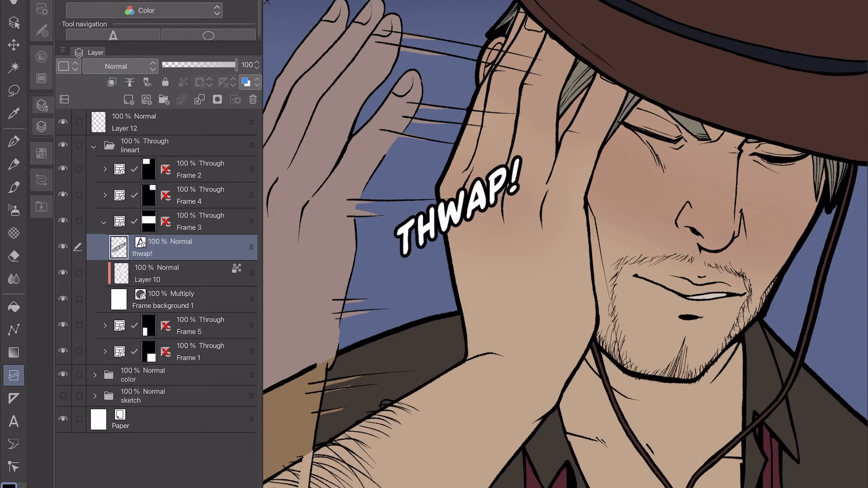
- Collapse Frame 3, expand Frame 2 and select its Layer 5
{"action": "scroll", "coordinate": [533, 240], "scroll_direction": "down", "scroll_amount": 4}
{"action": "scroll", "coordinate": [561, 48], "scroll_direction": "up", "scroll_amount": 5}
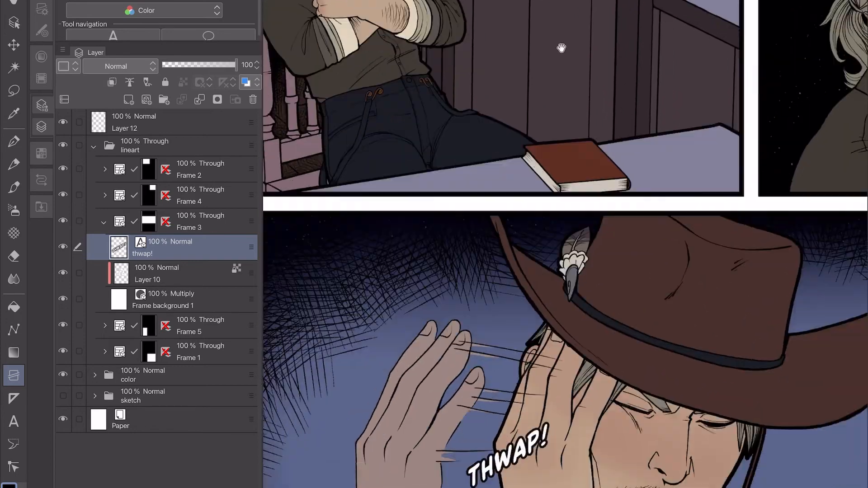
{"action": "left_click_drag", "start_coordinate": [694, 307], "coordinate": [334, 27]}
{"action": "scroll", "coordinate": [506, 244], "scroll_direction": "down", "scroll_amount": 1}
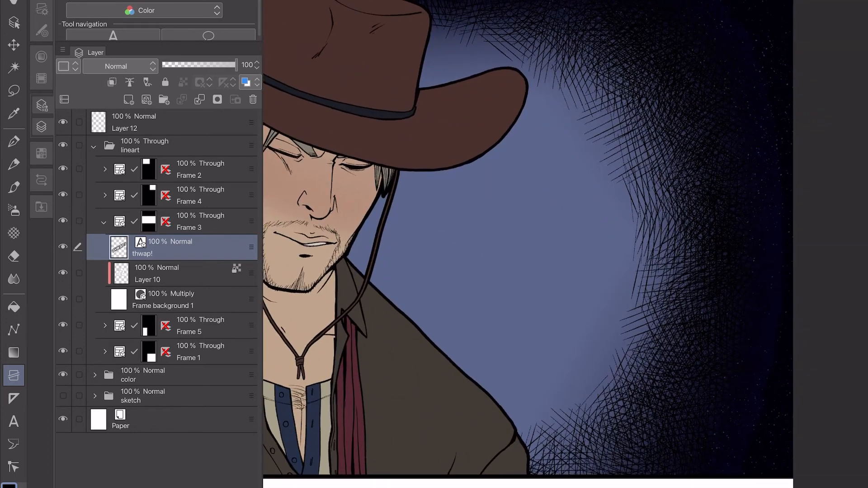
{"action": "left_click", "coordinate": [104, 222]}
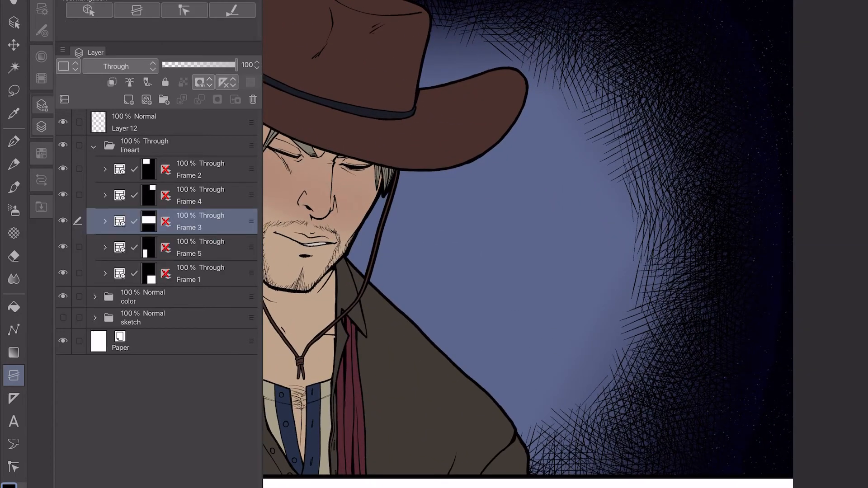
{"action": "left_click", "coordinate": [104, 169]}
{"action": "left_click", "coordinate": [156, 195]}
{"action": "scroll", "coordinate": [566, 244], "scroll_direction": "down", "scroll_amount": 2}
{"action": "left_click_drag", "start_coordinate": [325, 253], "coordinate": [564, 171]}
{"action": "scroll", "coordinate": [564, 170], "scroll_direction": "up", "scroll_amount": 2}
{"action": "scroll", "coordinate": [678, 267], "scroll_direction": "up", "scroll_amount": 1}
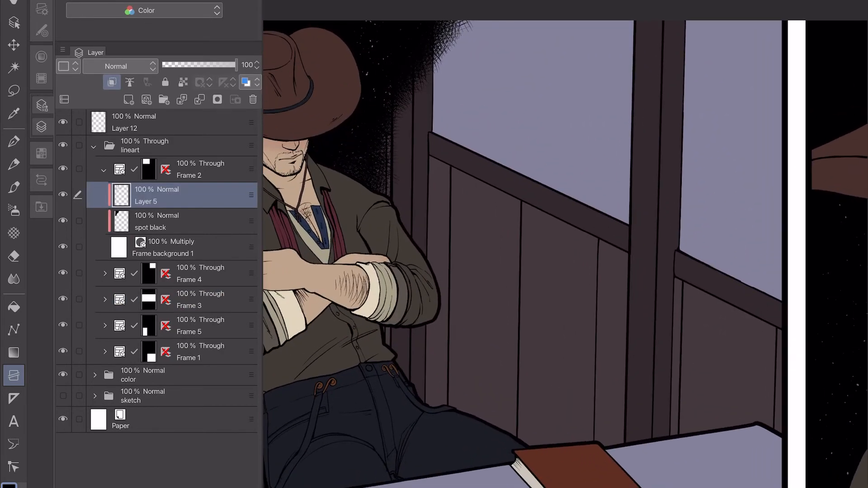
{"action": "scroll", "coordinate": [696, 204], "scroll_direction": "up", "scroll_amount": 1}
- Draw a large rounded speech balloon over the wall beside the seated man and add a balloon tail at its lower edge
{"action": "left_click", "coordinate": [14, 444]}
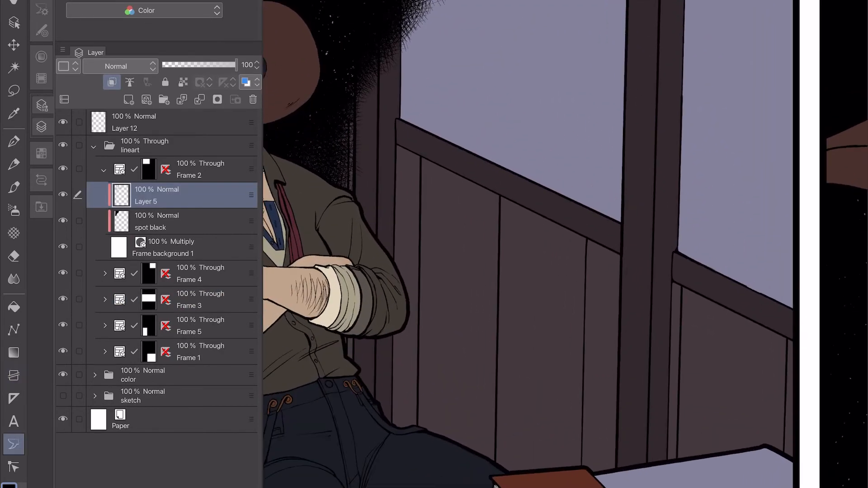
{"action": "left_click", "coordinate": [13, 444]}
{"action": "left_click", "coordinate": [107, 2]}
{"action": "left_click_drag", "start_coordinate": [382, 34], "coordinate": [718, 237]}
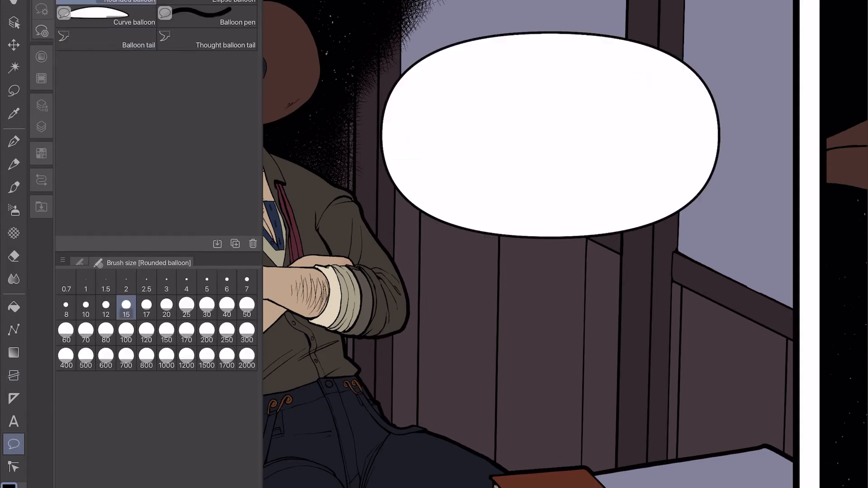
{"action": "left_click", "coordinate": [107, 39]}
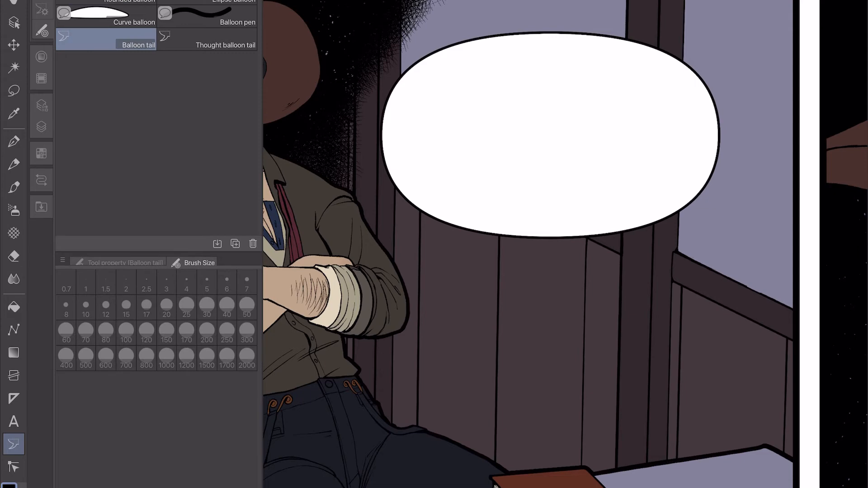
{"action": "left_click_drag", "start_coordinate": [633, 229], "coordinate": [715, 267]}
{"action": "scroll", "coordinate": [729, 249], "scroll_direction": "down", "scroll_amount": 2}
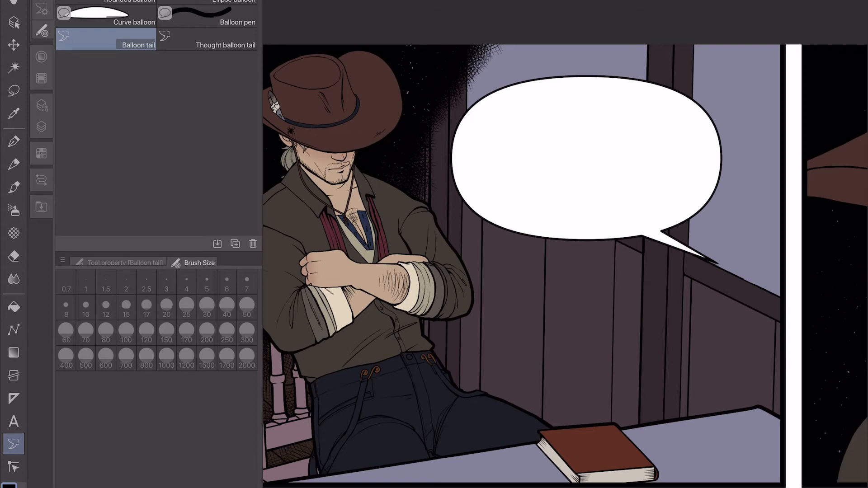
- Try Multiply as the lineart folder's blending mode before setting it to Normal
{"action": "left_click", "coordinate": [41, 127]}
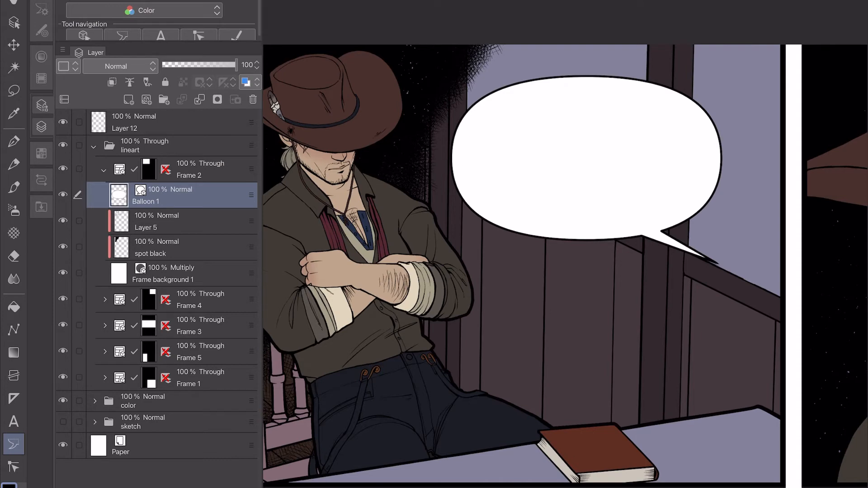
{"action": "left_click", "coordinate": [180, 146]}
{"action": "left_click", "coordinate": [116, 66]}
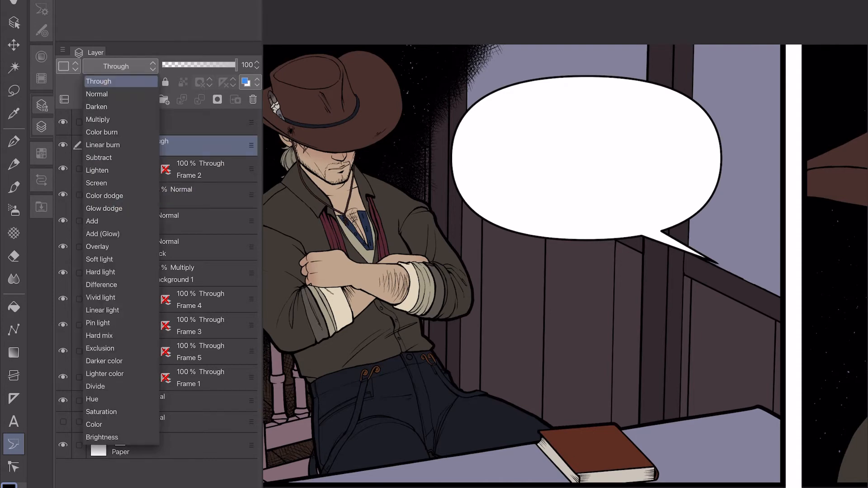
{"action": "left_click", "coordinate": [98, 120]}
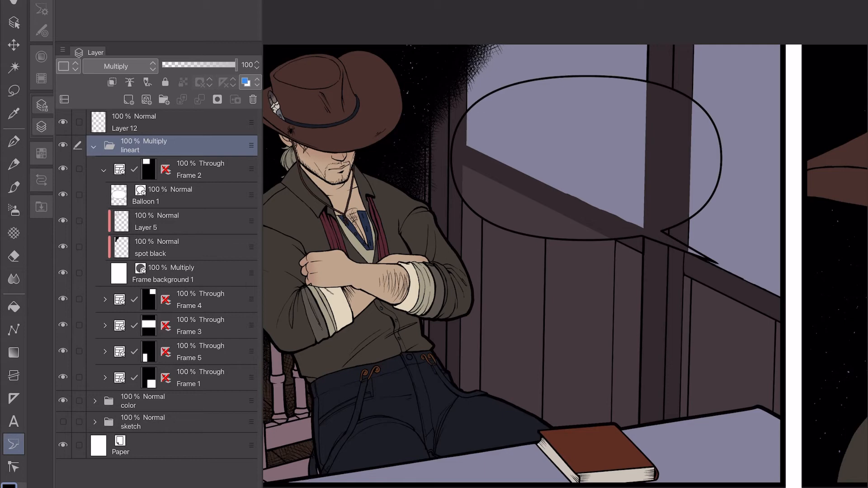
{"action": "left_click", "coordinate": [116, 67]}
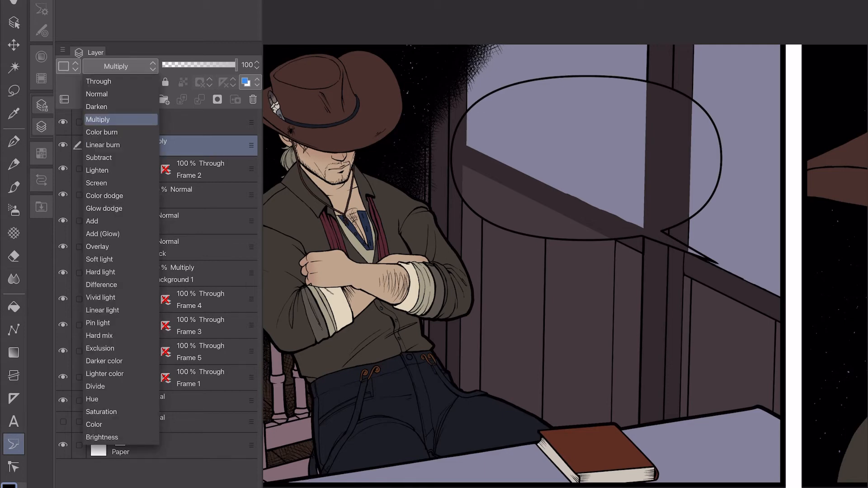
{"action": "left_click", "coordinate": [97, 94]}
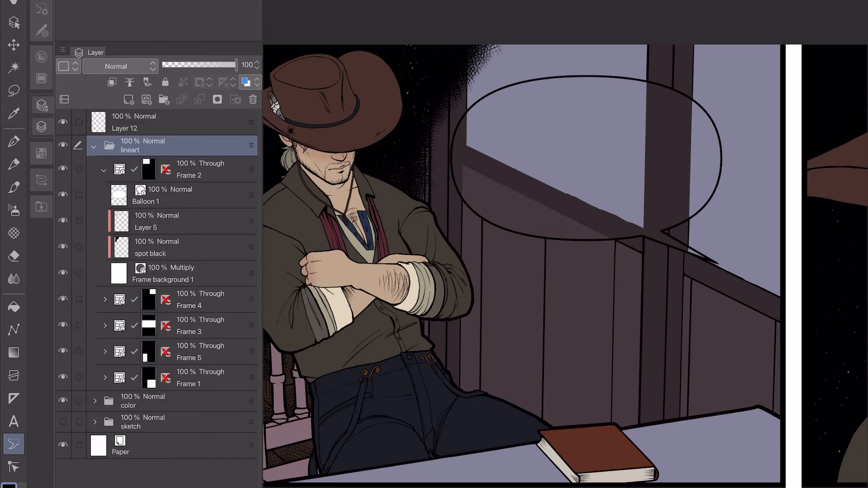
- Set the lineart folder's blending mode to Through and delete the speech balloon layer in Frame 2
{"action": "left_click", "coordinate": [116, 66]}
{"action": "left_click", "coordinate": [99, 81]}
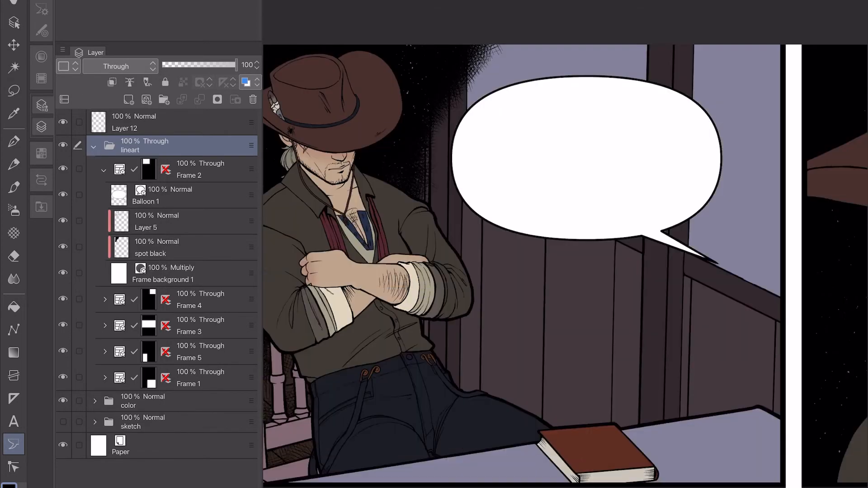
{"action": "left_click", "coordinate": [194, 196]}
{"action": "left_click", "coordinate": [253, 99]}
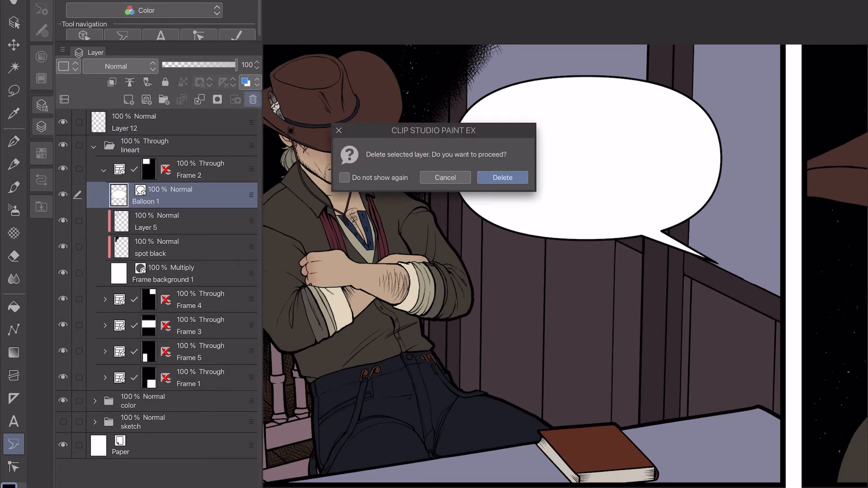
{"action": "left_click", "coordinate": [503, 177]}
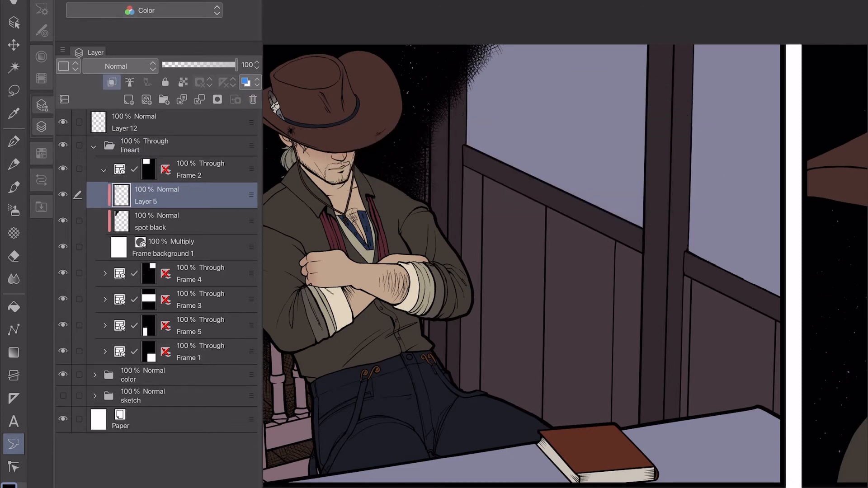
- Collapse Frame 2 and the lineart folder, and expand the color folder
{"action": "left_click", "coordinate": [104, 170]}
{"action": "left_click", "coordinate": [94, 146]}
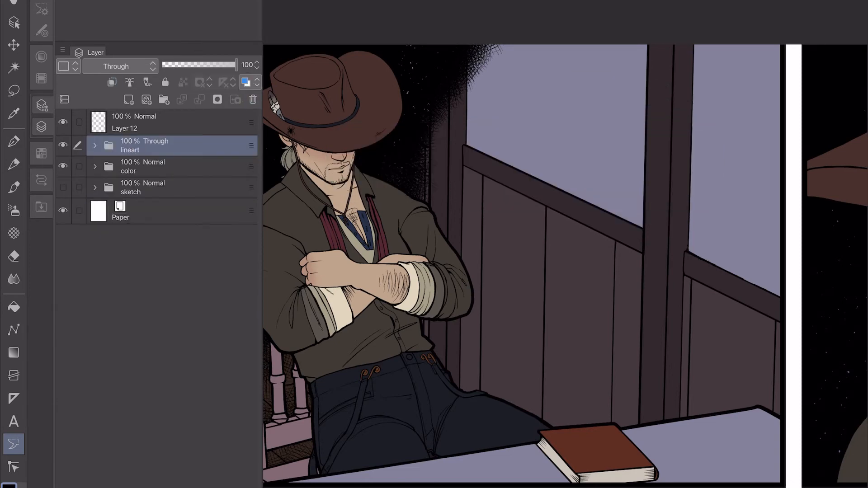
{"action": "left_click", "coordinate": [95, 166]}
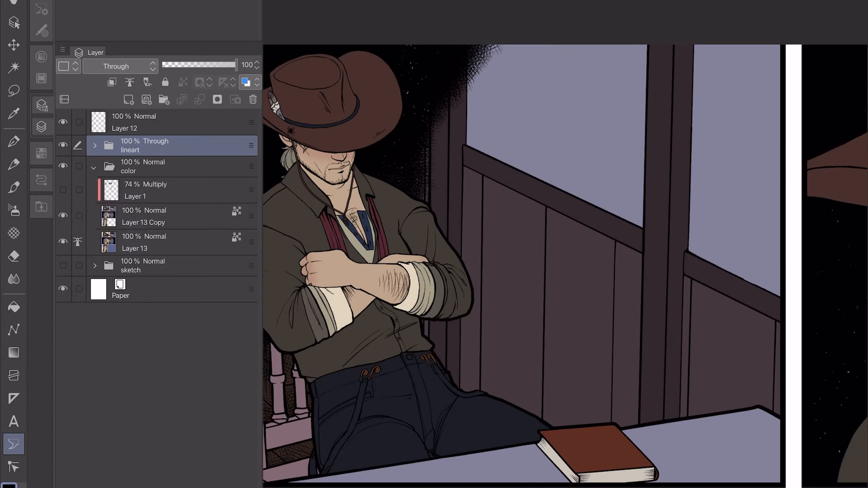
{"action": "scroll", "coordinate": [565, 254], "scroll_direction": "down", "scroll_amount": 5}
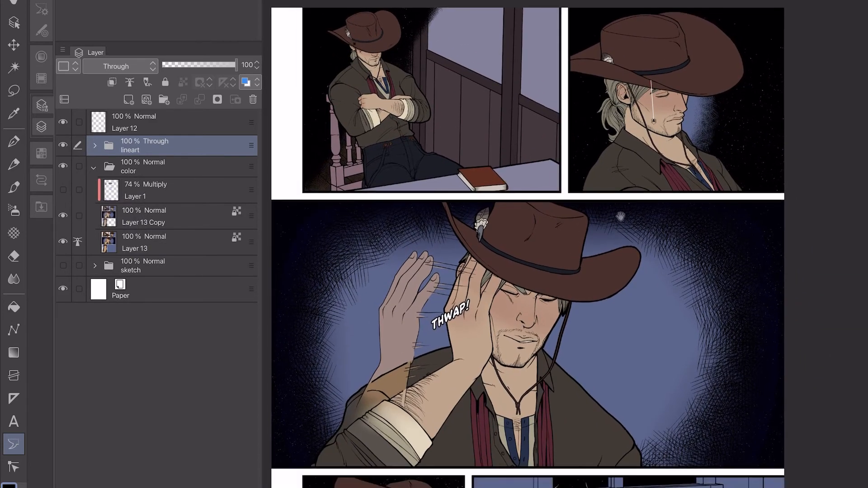
{"action": "left_click_drag", "start_coordinate": [582, 34], "coordinate": [584, 74]}
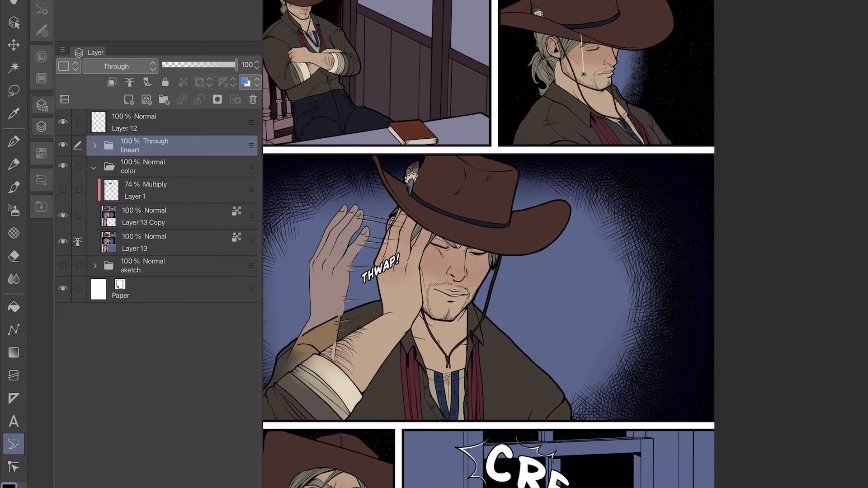
- Compare the page's colors with Layer 13 Copy hidden and shown, leaving the layer visible
{"action": "left_click", "coordinate": [63, 215]}
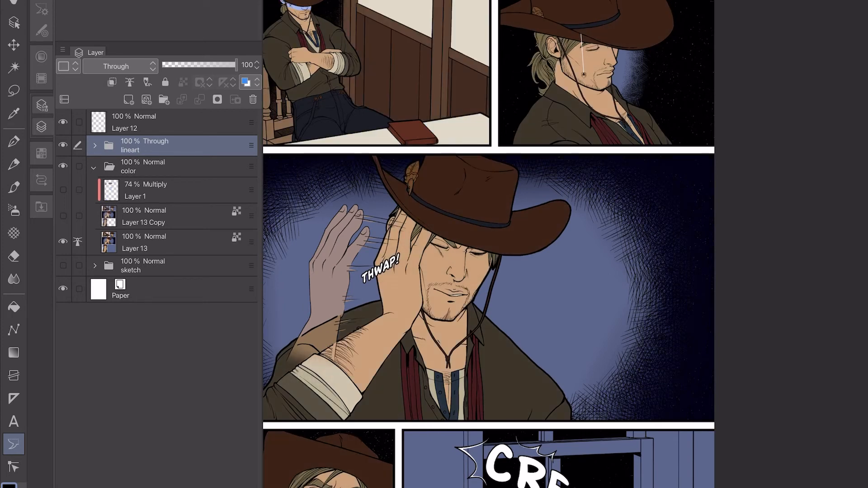
{"action": "left_click_drag", "start_coordinate": [501, 194], "coordinate": [516, 56]}
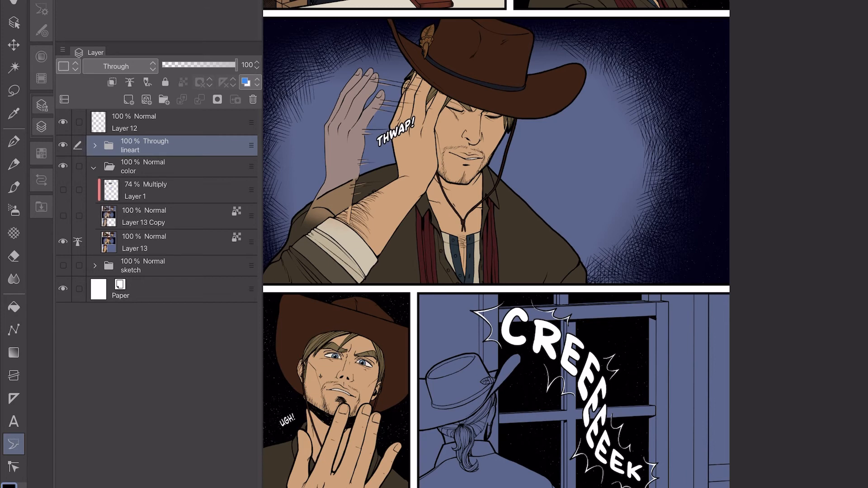
{"action": "left_click", "coordinate": [63, 216]}
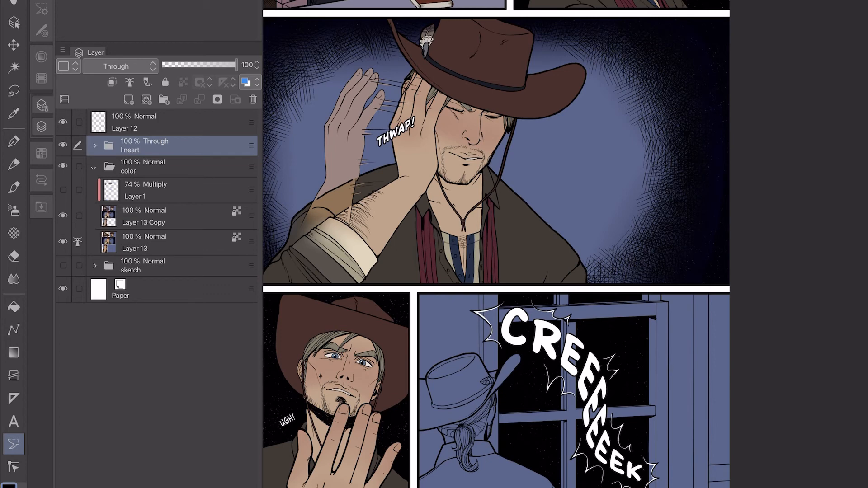
{"action": "left_click", "coordinate": [64, 216]}
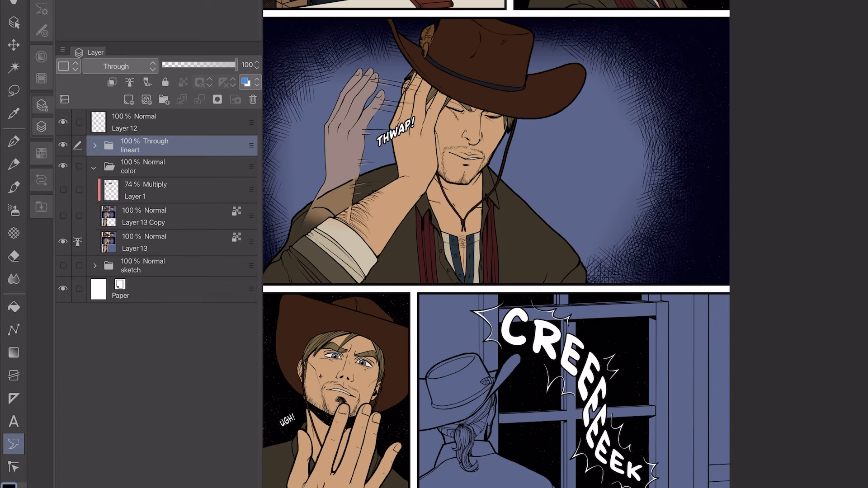
{"action": "left_click", "coordinate": [63, 216]}
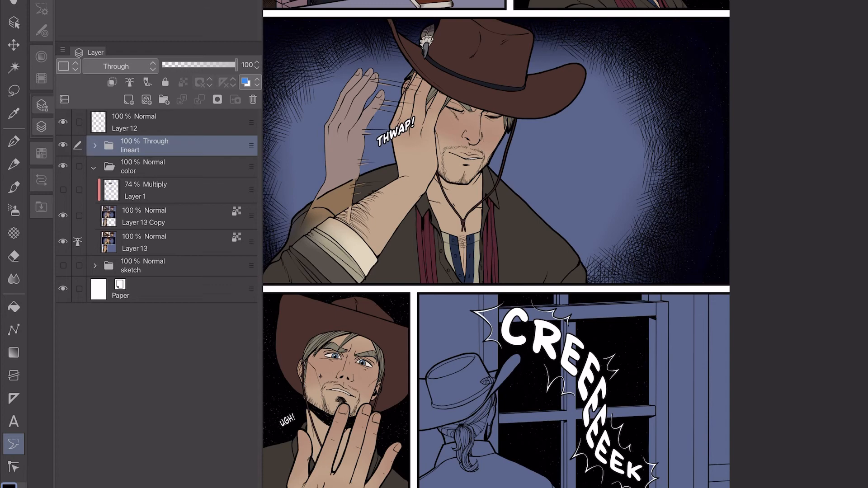
- Show the 74% Multiply shading layer, Layer 1, in the color folder and select it
{"action": "scroll", "coordinate": [497, 244], "scroll_direction": "down", "scroll_amount": 2}
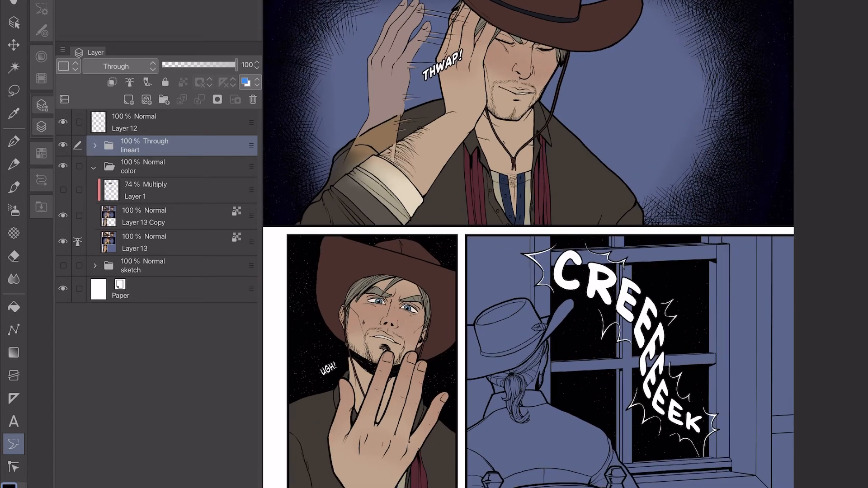
{"action": "scroll", "coordinate": [565, 244], "scroll_direction": "up", "scroll_amount": 5}
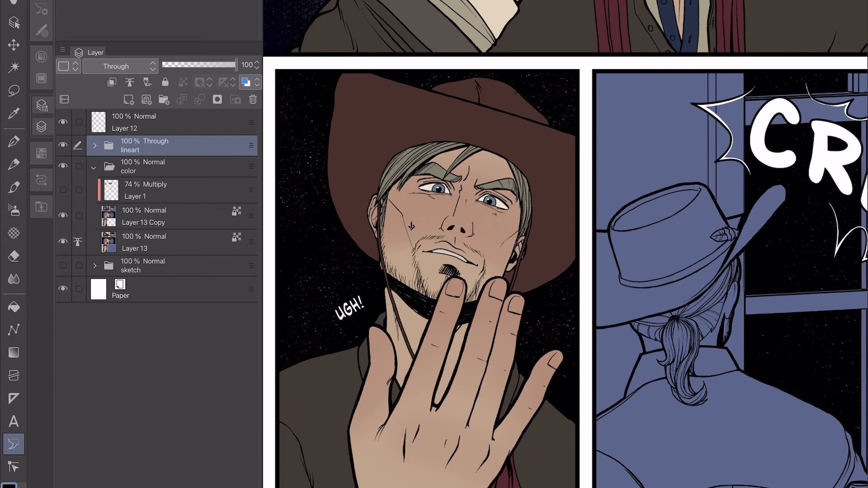
{"action": "scroll", "coordinate": [455, 383], "scroll_direction": "down", "scroll_amount": 2}
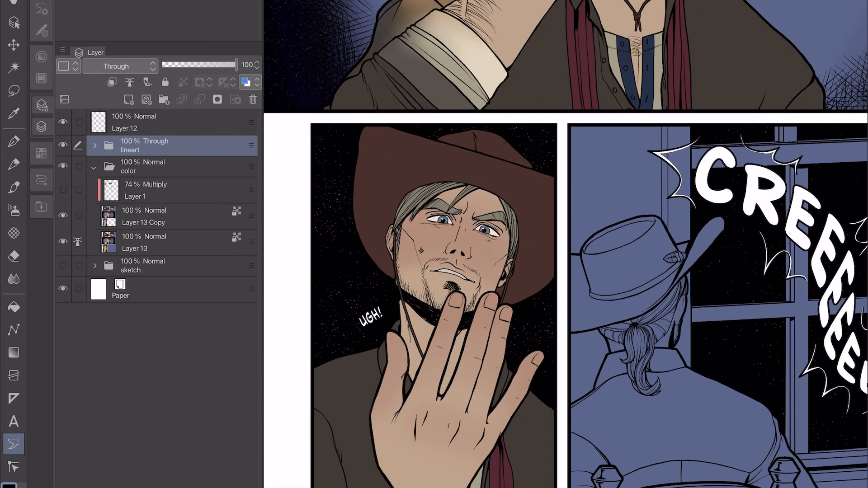
{"action": "left_click_drag", "start_coordinate": [690, 182], "coordinate": [629, 214]}
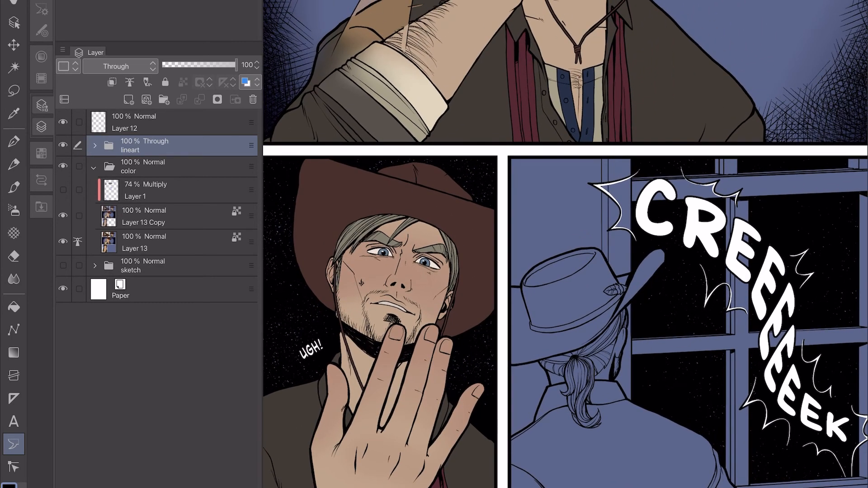
{"action": "left_click", "coordinate": [62, 190]}
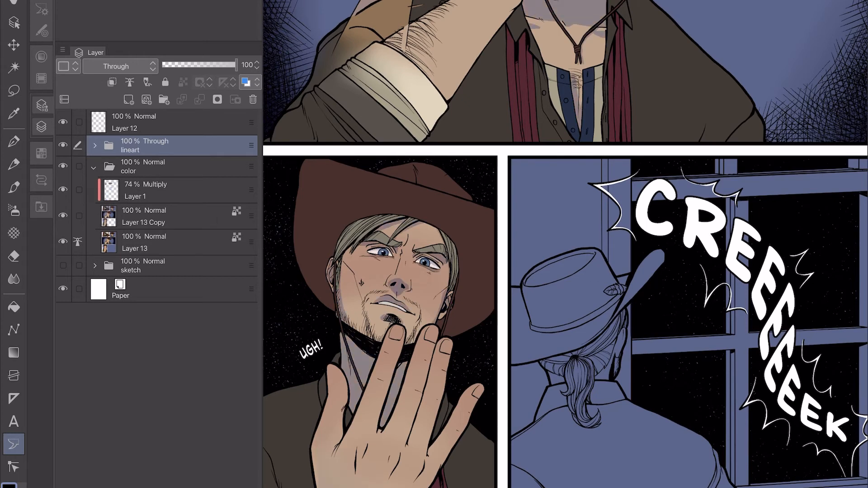
{"action": "left_click", "coordinate": [181, 190]}
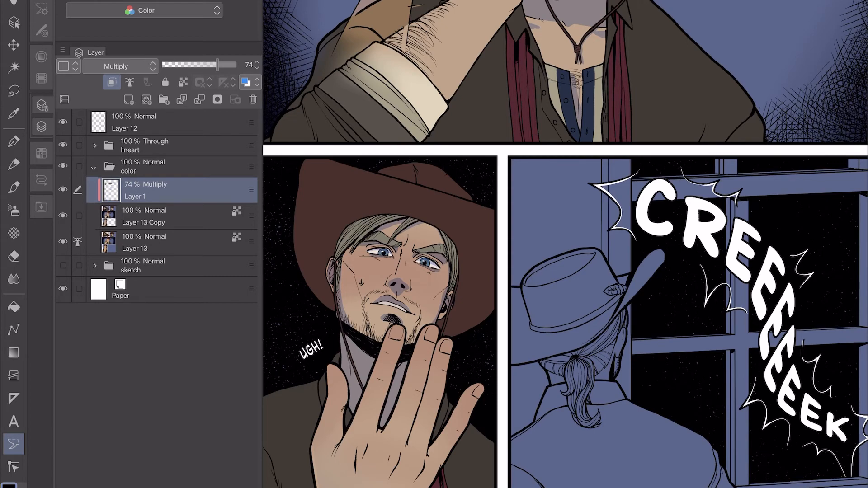
{"action": "left_click_drag", "start_coordinate": [591, 90], "coordinate": [612, 38]}
{"action": "left_click_drag", "start_coordinate": [544, 121], "coordinate": [527, 138]}
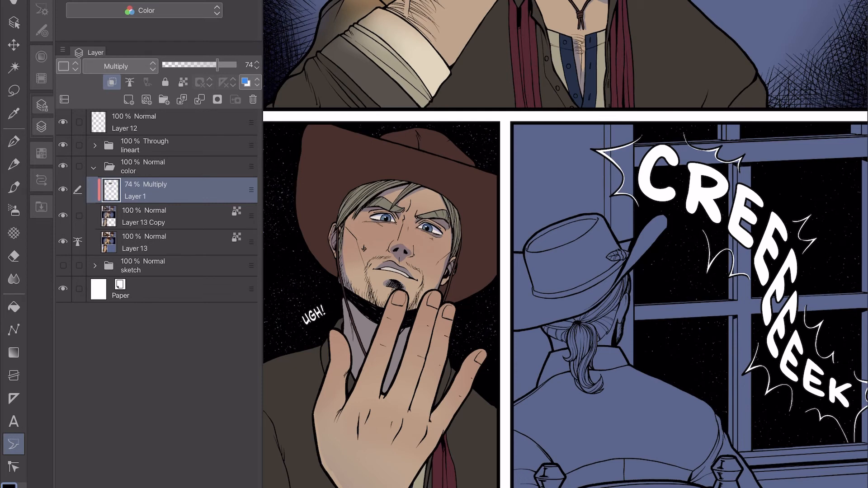
- Collapse the color folder, expand the lineart folder and Frame 2, and select Frame 2's Layer 5
{"action": "left_click", "coordinate": [94, 167]}
{"action": "left_click", "coordinate": [95, 145]}
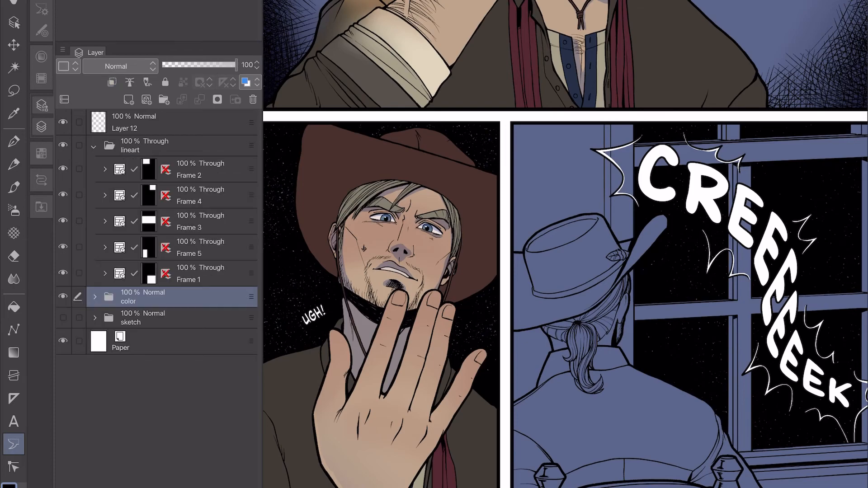
{"action": "left_click", "coordinate": [105, 169]}
{"action": "left_click", "coordinate": [181, 195]}
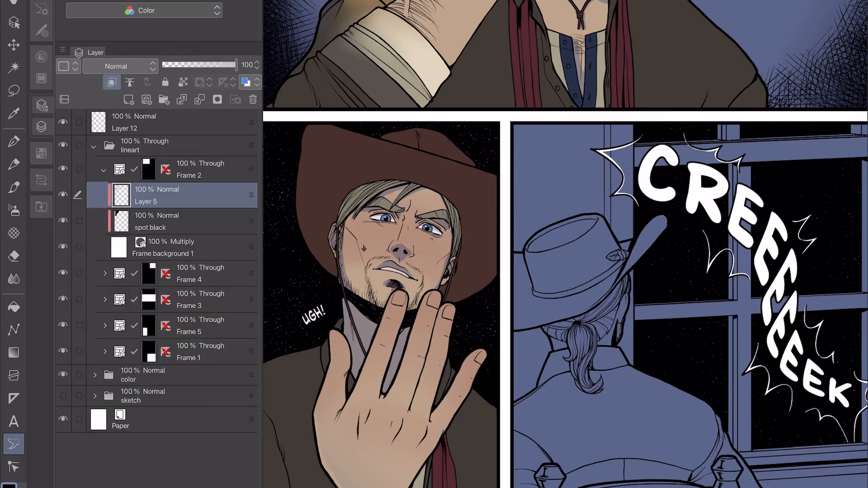
{"action": "left_click_drag", "start_coordinate": [420, 77], "coordinate": [511, 466]}
{"action": "left_click_drag", "start_coordinate": [520, 27], "coordinate": [431, 158]}
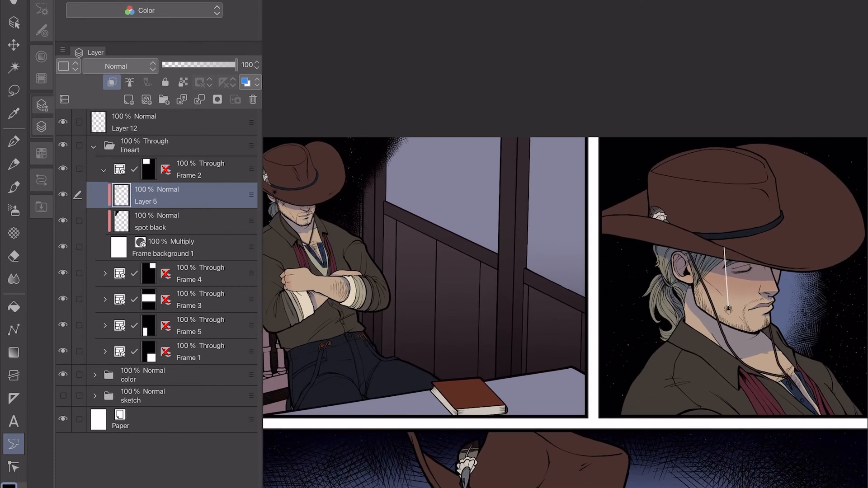
- Try a large rounded balloon over the window extending past Frame 2's border, and undo it
{"action": "left_click", "coordinate": [41, 31]}
{"action": "left_click", "coordinate": [107, 2]}
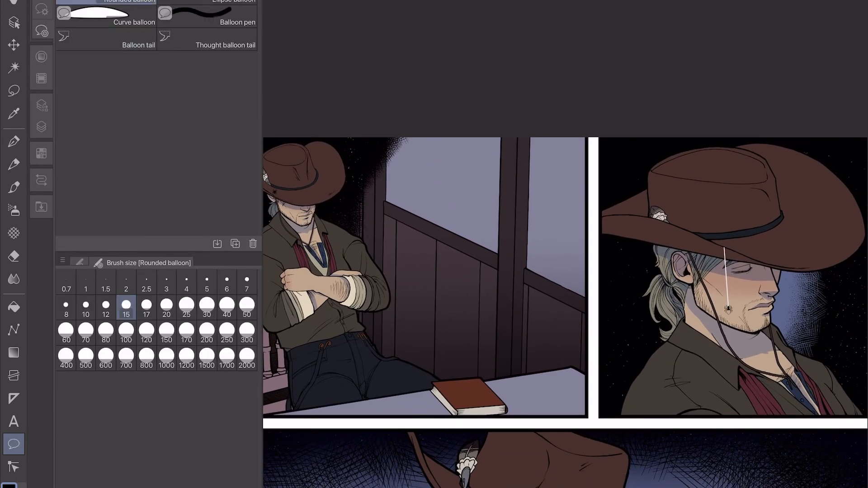
{"action": "left_click_drag", "start_coordinate": [430, 66], "coordinate": [657, 243]}
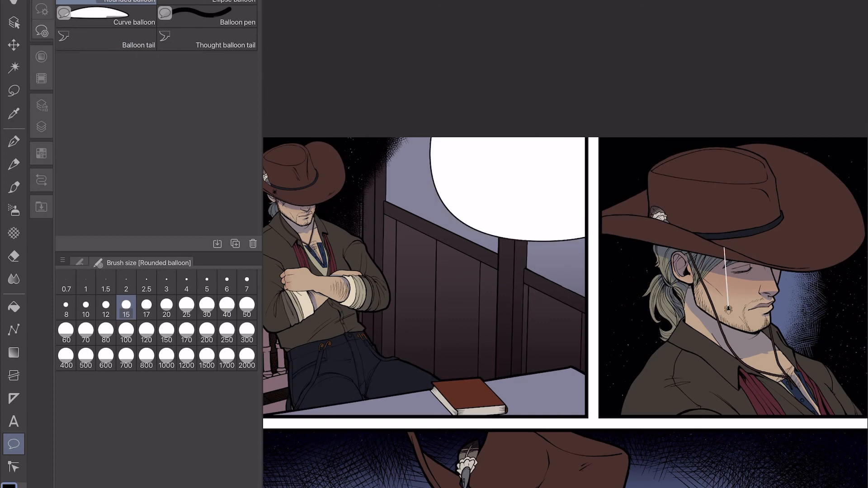
{"action": "left_click_drag", "start_coordinate": [637, 185], "coordinate": [547, 187]}
{"action": "scroll", "coordinate": [547, 188], "scroll_direction": "up", "scroll_amount": 3}
{"action": "left_click_drag", "start_coordinate": [552, 141], "coordinate": [590, 140]}
{"action": "scroll", "coordinate": [608, 260], "scroll_direction": "down", "scroll_amount": 3}
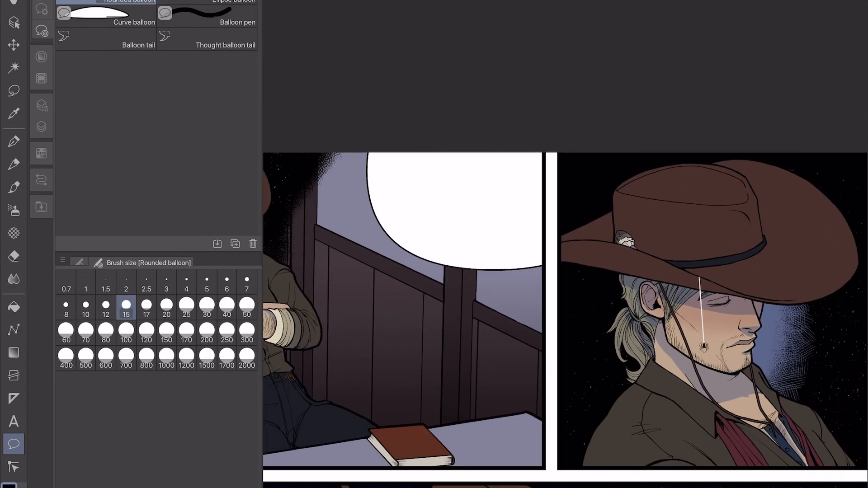
{"action": "key", "text": "ctrl+z"}
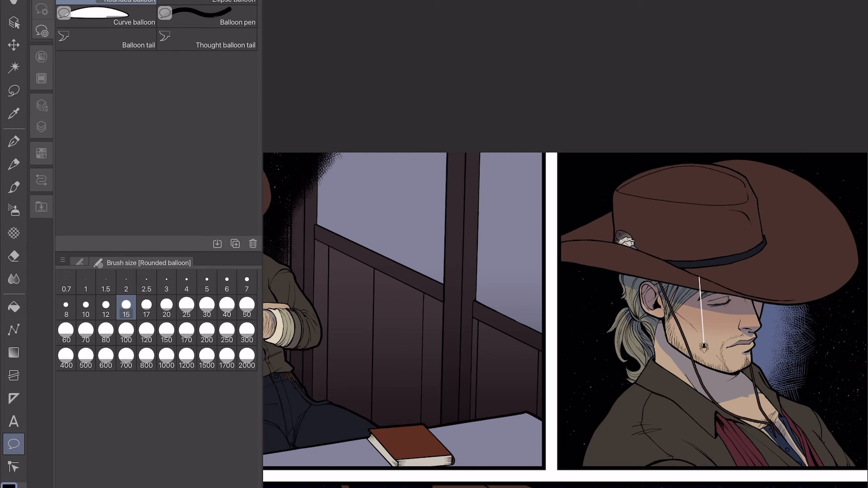
- Collapse Frame 2 and the lineart folder, leaving the color folder collapsed as well
{"action": "left_click", "coordinate": [41, 127]}
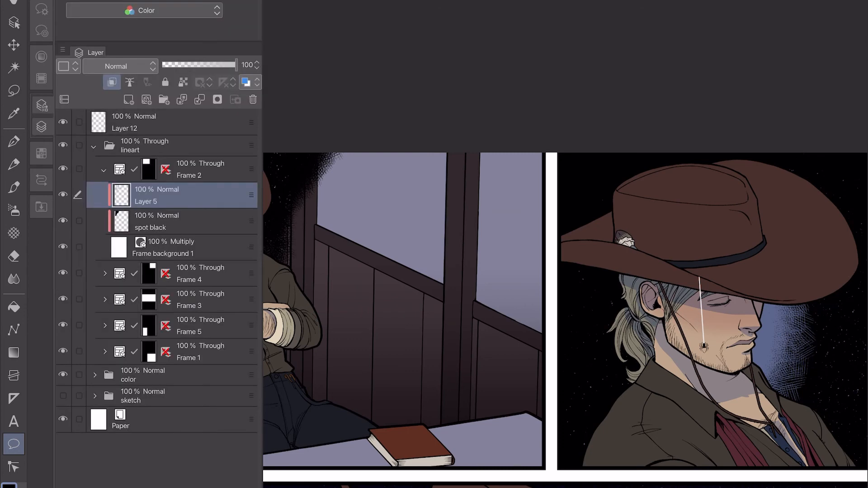
{"action": "left_click", "coordinate": [104, 170]}
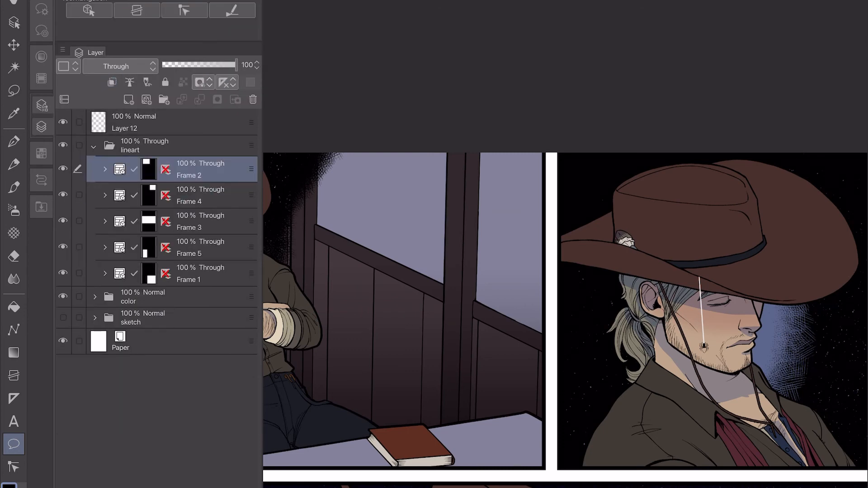
{"action": "left_click", "coordinate": [94, 146]}
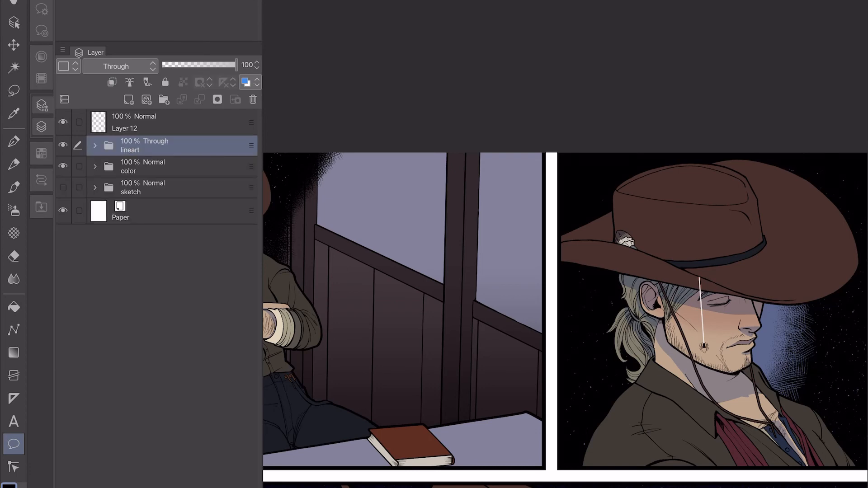
{"action": "left_click", "coordinate": [95, 166]}
{"action": "left_click", "coordinate": [95, 166]}
- Hide the color and lineart folders, and show and expand the sketch folder
{"action": "left_click", "coordinate": [63, 166]}
{"action": "left_click", "coordinate": [63, 145]}
{"action": "left_click", "coordinate": [63, 187]}
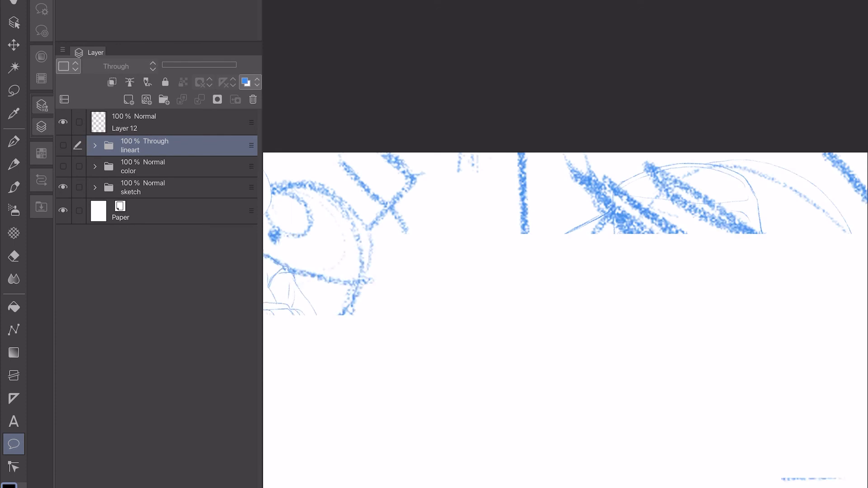
{"action": "left_click", "coordinate": [95, 188]}
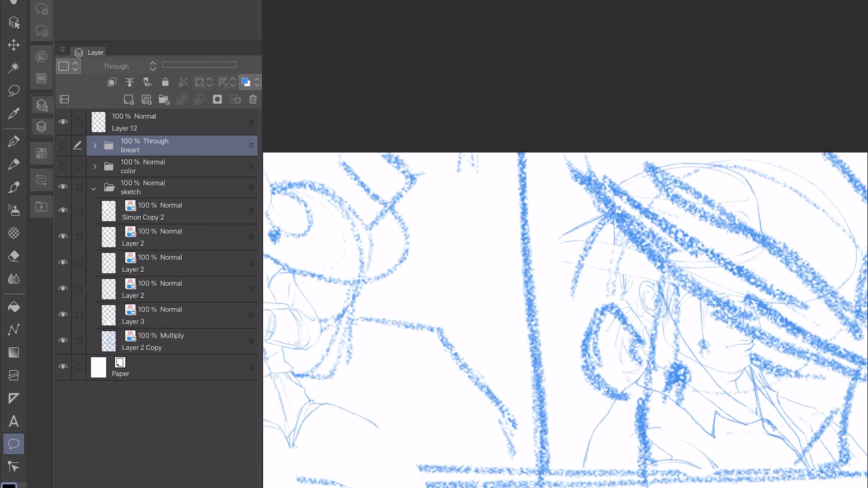
{"action": "scroll", "coordinate": [534, 289], "scroll_direction": "down", "scroll_amount": 5}
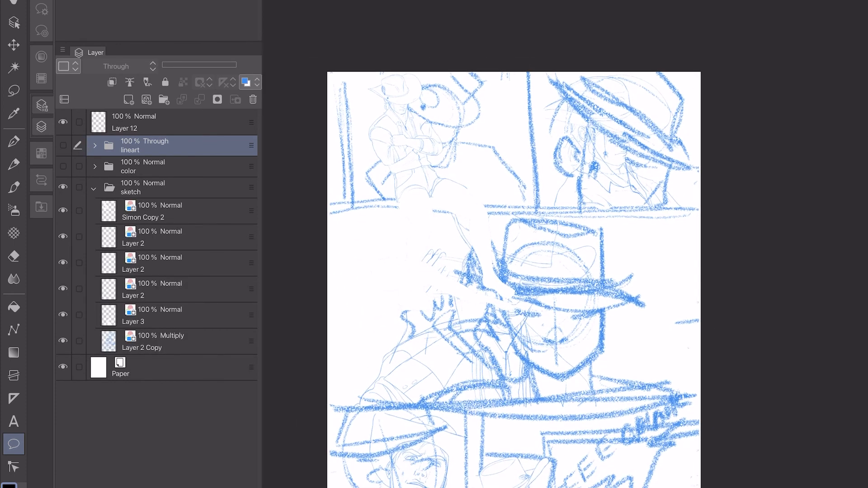
- Hide Layer 3, the three Layer 2 sketches and Simon Copy 2, leaving only Layer 2 Copy visible in the sketch folder
{"action": "left_click", "coordinate": [63, 315]}
{"action": "left_click", "coordinate": [63, 289]}
{"action": "left_click", "coordinate": [64, 262]}
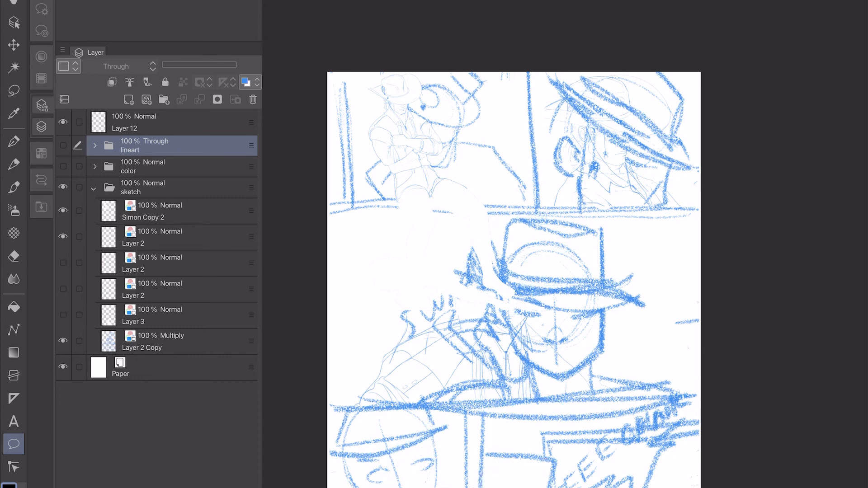
{"action": "left_click", "coordinate": [64, 237]}
{"action": "left_click", "coordinate": [63, 211]}
{"action": "left_click_drag", "start_coordinate": [675, 335], "coordinate": [631, 243]}
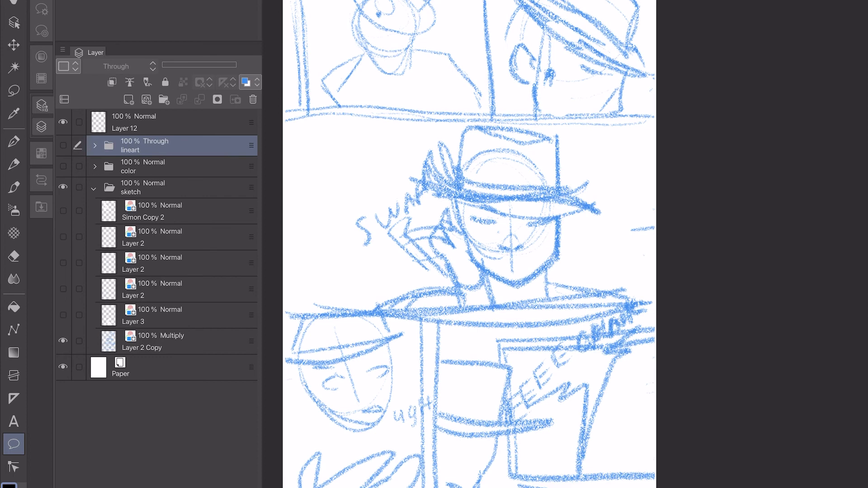
- Hide Layer 2 Copy and show Layer 3, the three Layer 2 sketches and Simon Copy 2 in the sketch folder
{"action": "left_click", "coordinate": [63, 341]}
{"action": "left_click", "coordinate": [63, 315]}
{"action": "left_click", "coordinate": [63, 289]}
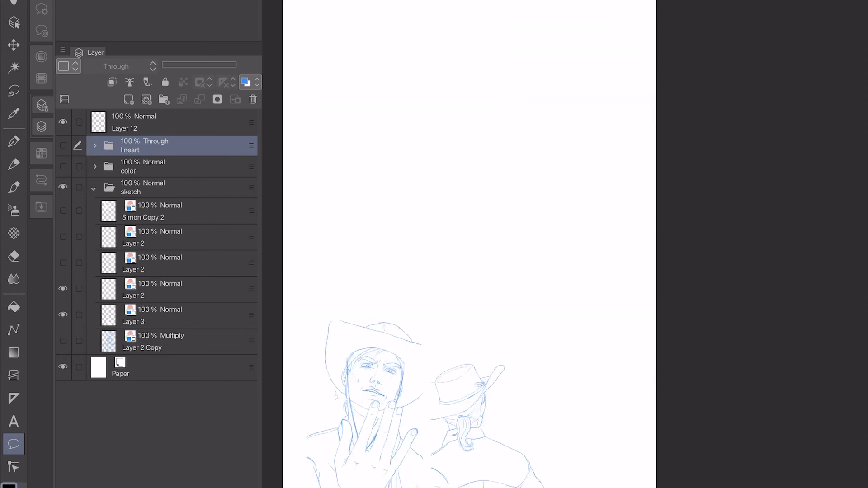
{"action": "left_click", "coordinate": [63, 262]}
{"action": "left_click", "coordinate": [63, 237]}
{"action": "left_click", "coordinate": [63, 211]}
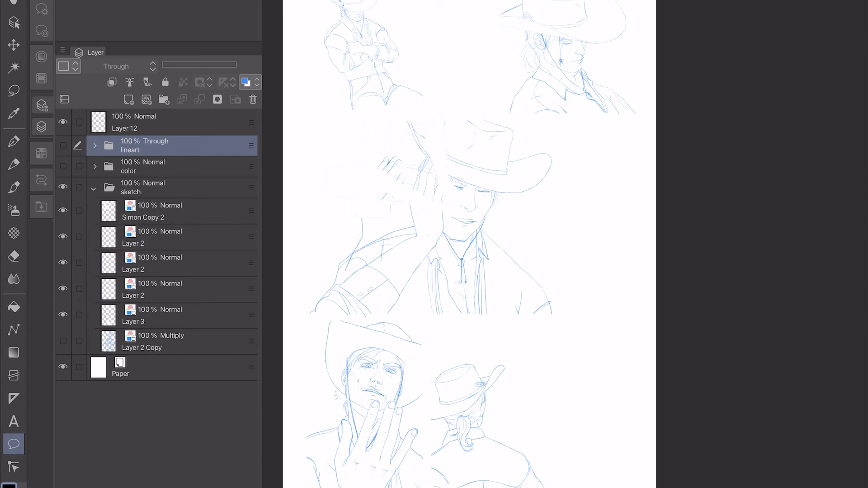
- Merge Simon Copy 2 and the three Layer 2 sketches down into Layer 3, keeping Layer 2 Copy separate
{"action": "left_click", "coordinate": [181, 211]}
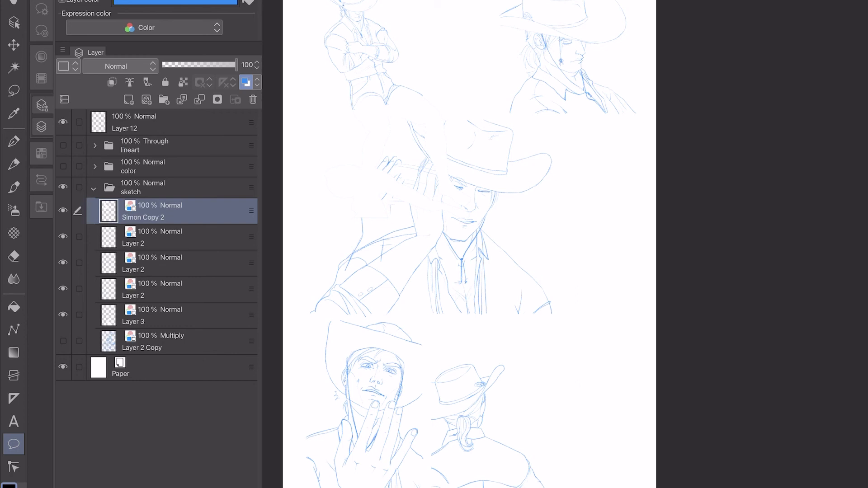
{"action": "left_click", "coordinate": [181, 315], "text": "shift"}
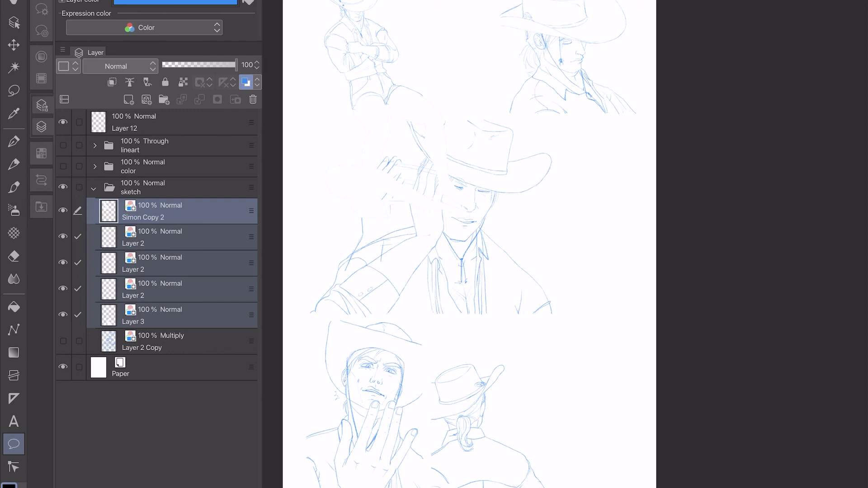
{"action": "left_click", "coordinate": [181, 211]}
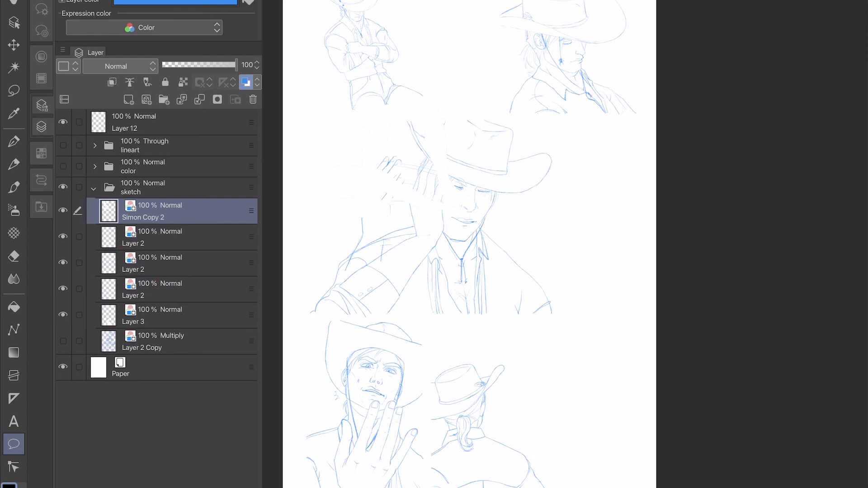
{"action": "left_click", "coordinate": [200, 99]}
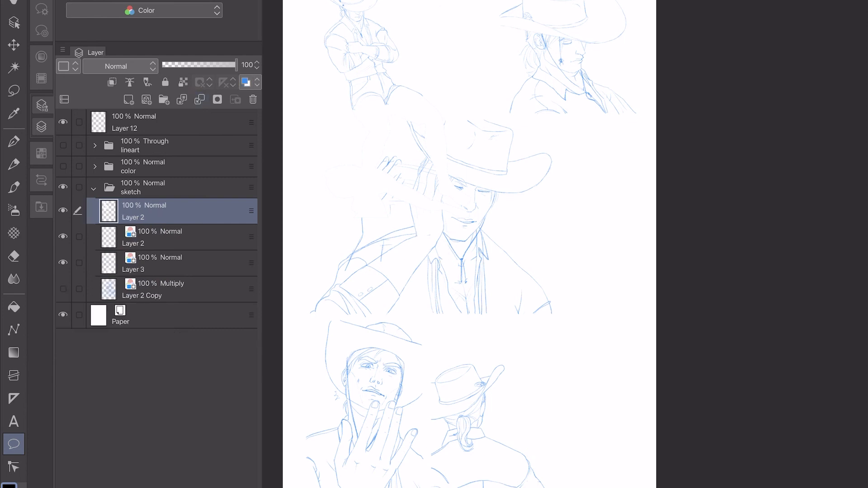
{"action": "left_click", "coordinate": [199, 100]}
{"action": "left_click", "coordinate": [199, 99]}
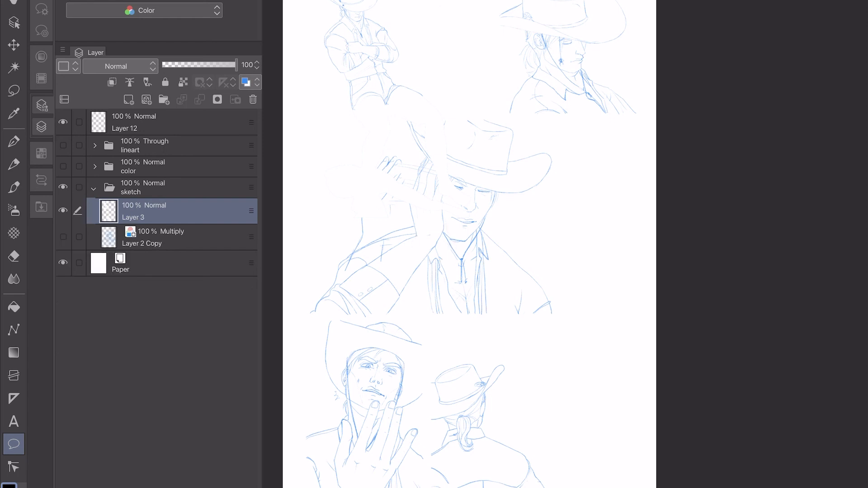
- Collapse and hide the sketch folder, and show the color and lineart folders again
{"action": "left_click", "coordinate": [94, 188]}
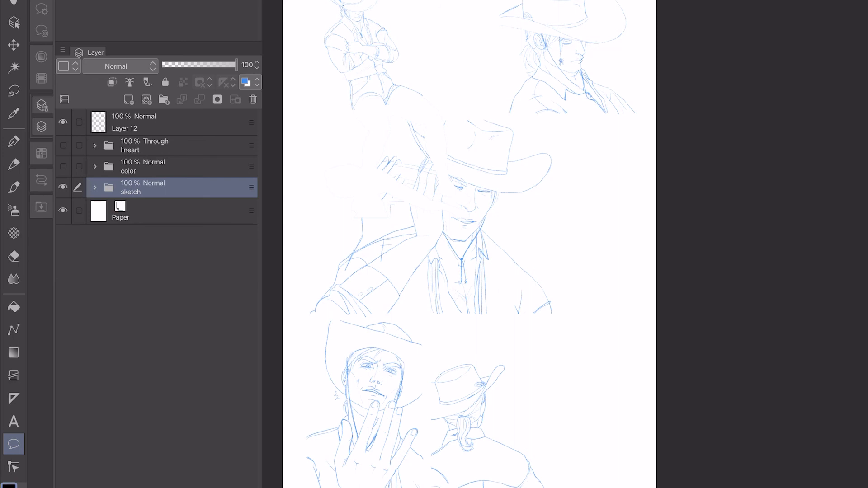
{"action": "left_click", "coordinate": [63, 187]}
{"action": "left_click", "coordinate": [63, 166]}
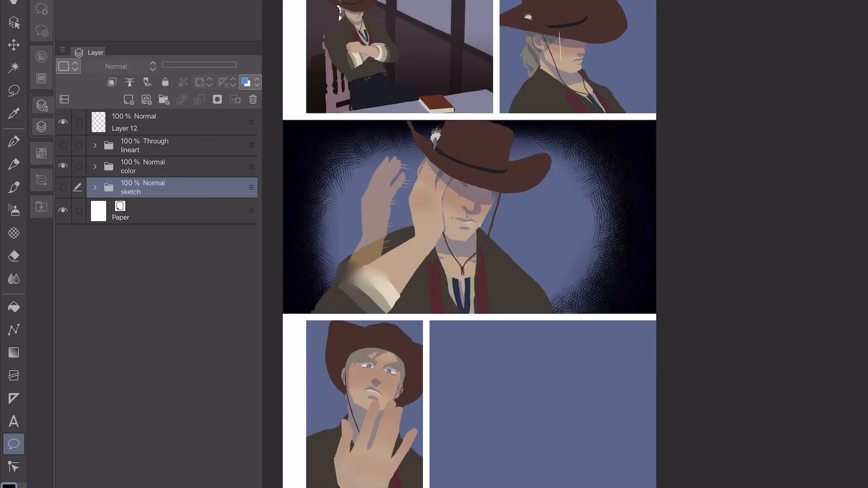
{"action": "left_click", "coordinate": [63, 146]}
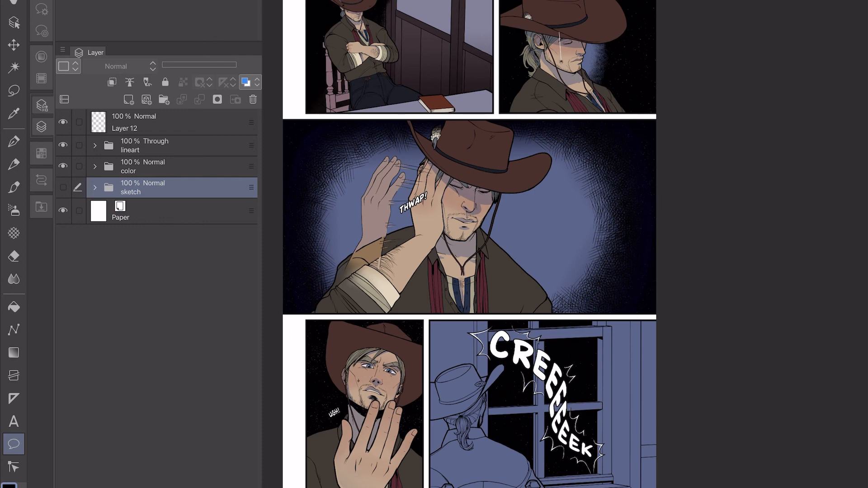
- Expand the color folder, keep the lineart folder collapsed, and examine the CREEEEEEEK window panel up close
{"action": "left_click", "coordinate": [95, 167]}
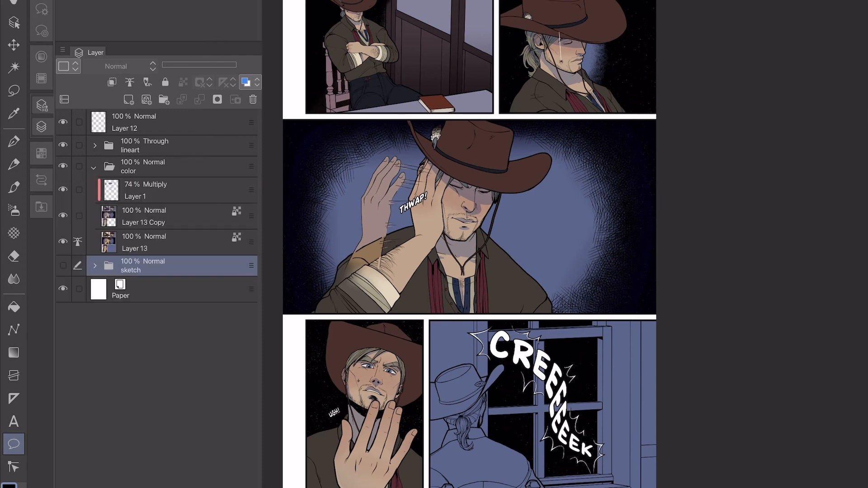
{"action": "left_click", "coordinate": [95, 145]}
{"action": "left_click", "coordinate": [94, 147]}
{"action": "left_click_drag", "start_coordinate": [525, 283], "coordinate": [462, 160]}
{"action": "scroll", "coordinate": [322, 365], "scroll_direction": "up", "scroll_amount": 5}
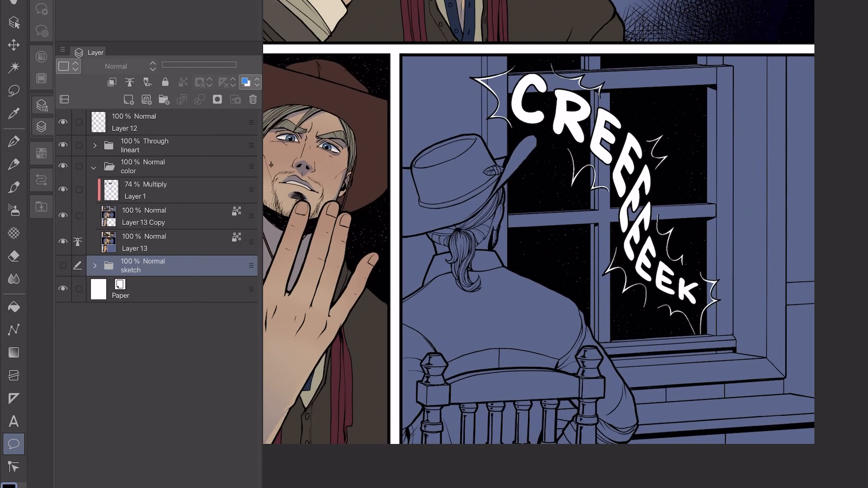
{"action": "scroll", "coordinate": [543, 262], "scroll_direction": "up", "scroll_amount": 2}
{"action": "left_click_drag", "start_coordinate": [764, 174], "coordinate": [745, 241]}
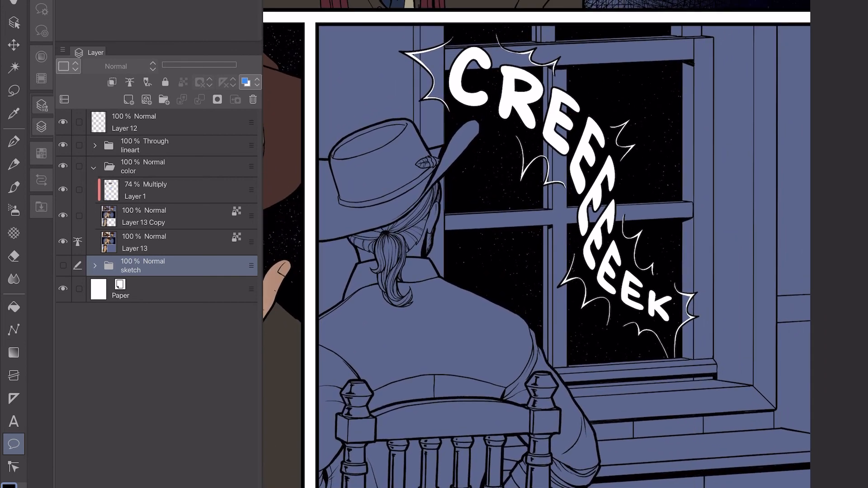